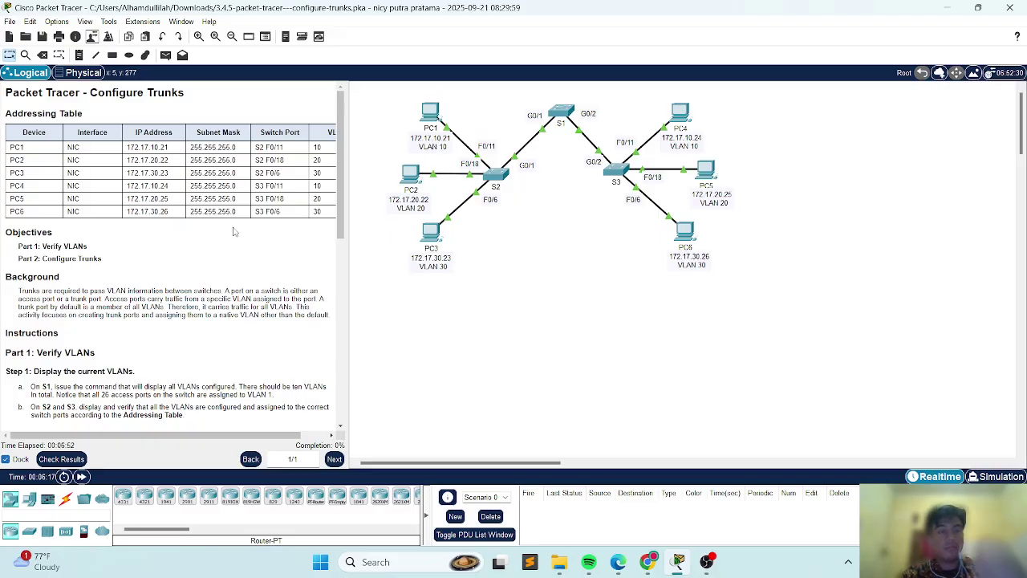
Read through the activity's addressing table, objectives, background and the Part 1 and Part 2 instructions
{"action": "scroll", "coordinate": [233, 231], "scroll_direction": "down", "scroll_amount": 3}
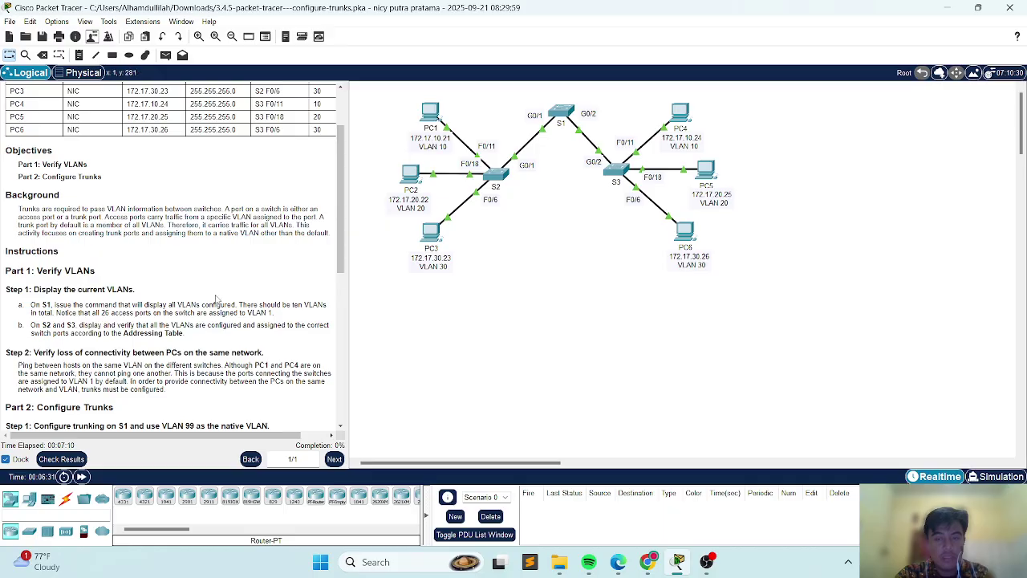
{"action": "scroll", "coordinate": [117, 350], "scroll_direction": "down", "scroll_amount": 6}
{"action": "scroll", "coordinate": [117, 350], "scroll_direction": "up", "scroll_amount": 3}
{"action": "scroll", "coordinate": [117, 351], "scroll_direction": "up", "scroll_amount": 2}
{"action": "scroll", "coordinate": [28, 141], "scroll_direction": "up", "scroll_amount": 1}
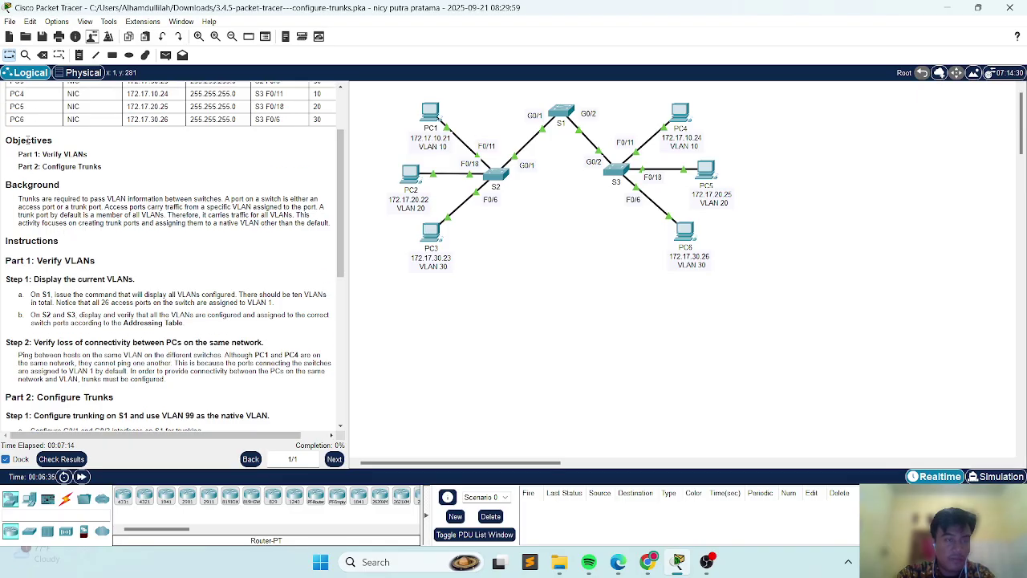
{"action": "scroll", "coordinate": [28, 140], "scroll_direction": "up", "scroll_amount": 1}
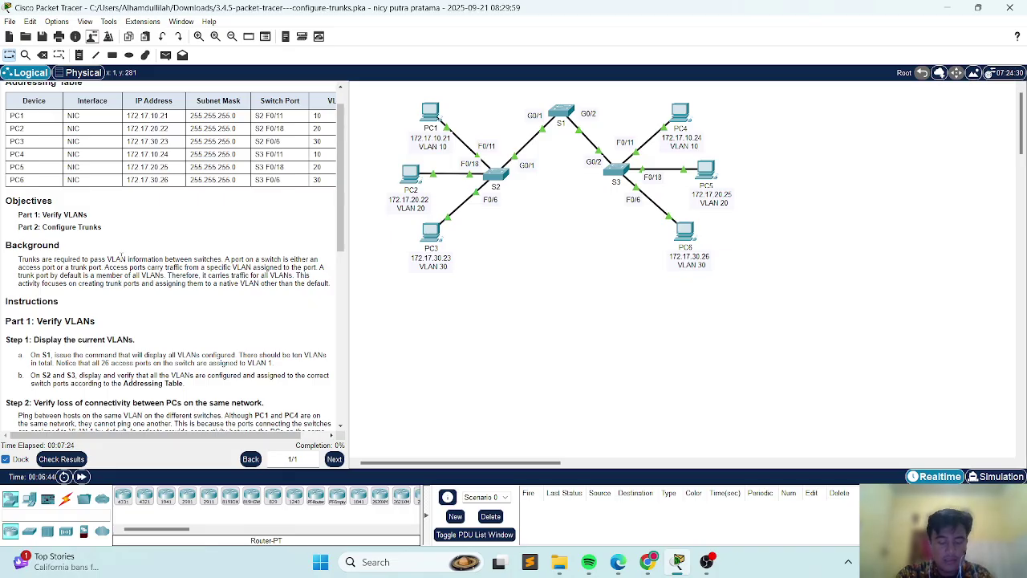
{"action": "scroll", "coordinate": [107, 267], "scroll_direction": "down", "scroll_amount": 1}
{"action": "scroll", "coordinate": [106, 267], "scroll_direction": "down", "scroll_amount": 3}
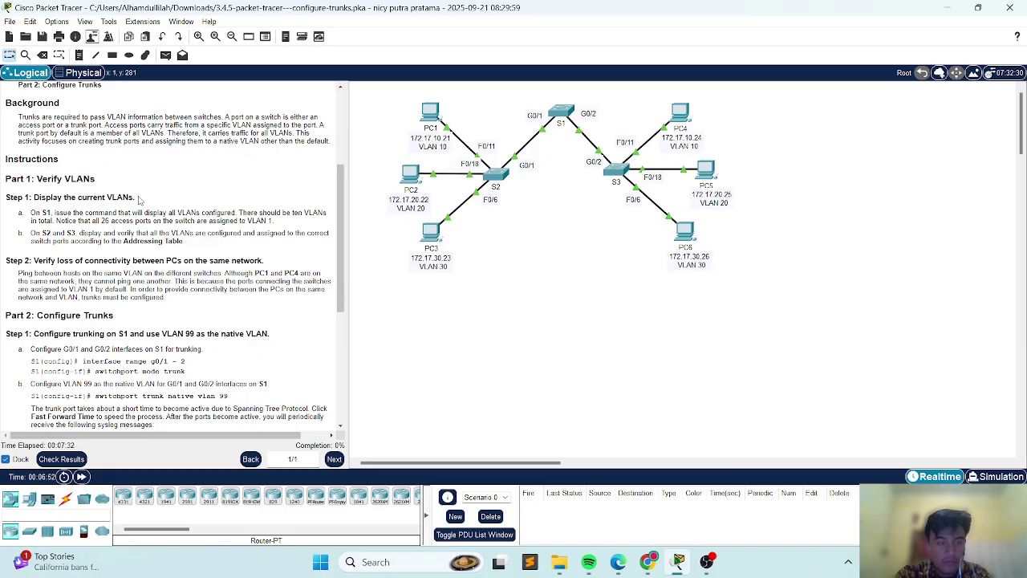
Open the command line of switch S1 and enter privileged EXEC mode with the enable command
{"action": "left_click", "coordinate": [562, 120]}
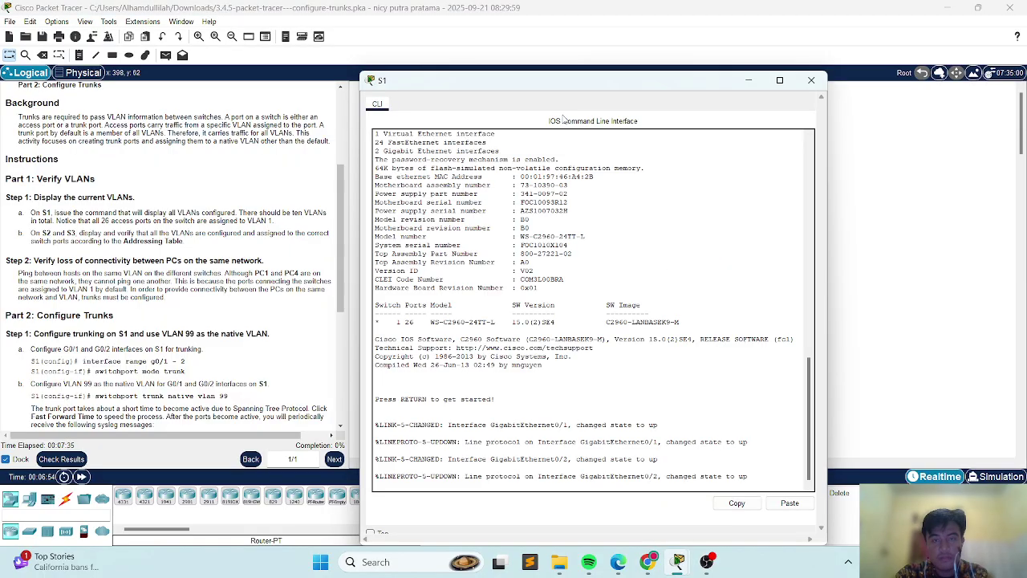
{"action": "key", "text": "Return"}
{"action": "key", "text": "Return"}
{"action": "key", "text": "Return"}
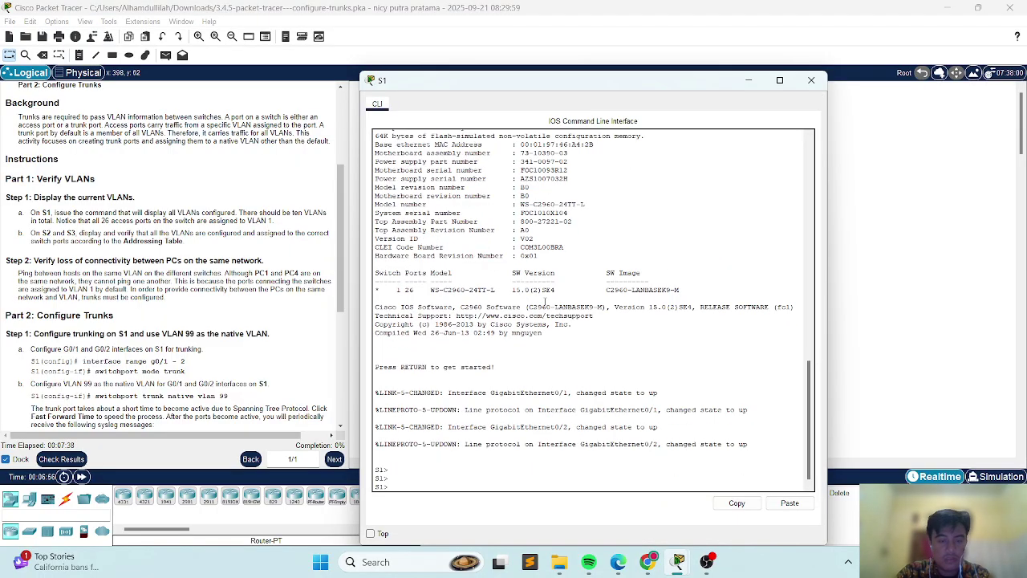
{"action": "type", "text": "en"}
{"action": "key", "text": "Tab"}
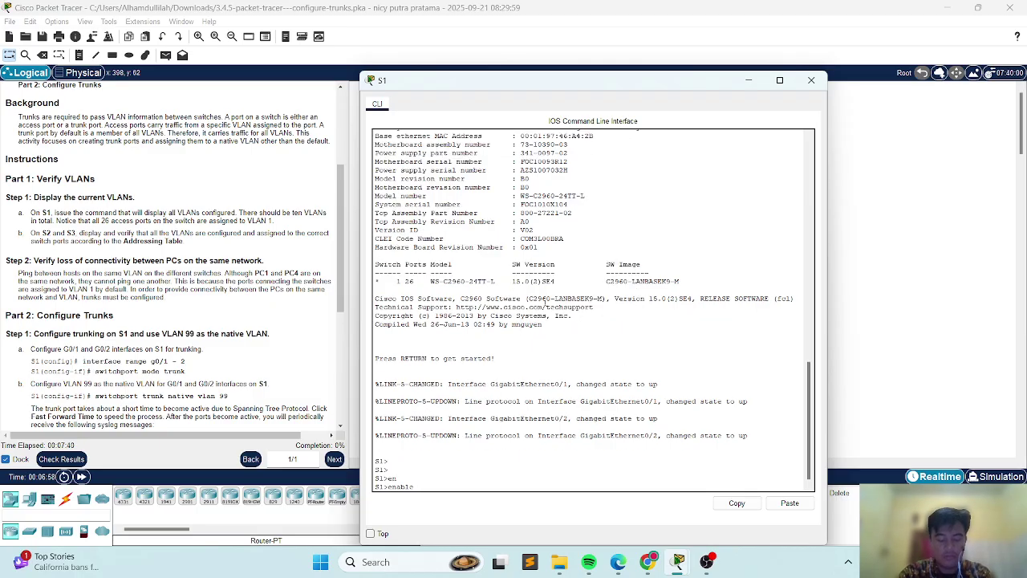
{"action": "key", "text": "Return"}
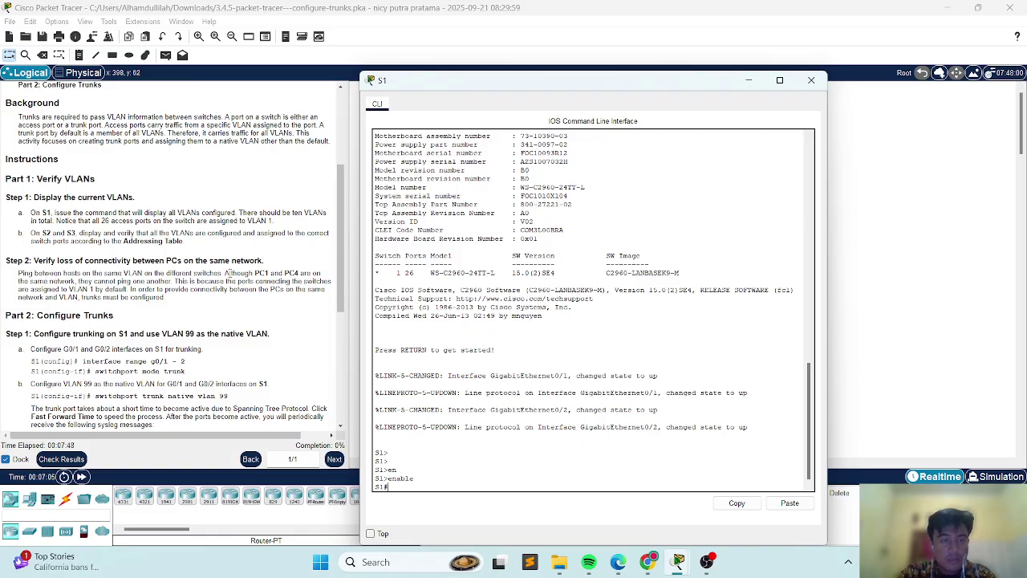
Display S1's VLANs and port assignments with show vlan brief, then minimize its window
{"action": "type", "text": "show"}
{"action": "key", "text": "Tab"}
{"action": "type", "text": "vl"}
{"action": "key", "text": "Tab"}
{"action": "type", "text": "bri"}
{"action": "key", "text": "Tab"}
{"action": "key", "text": "Return"}
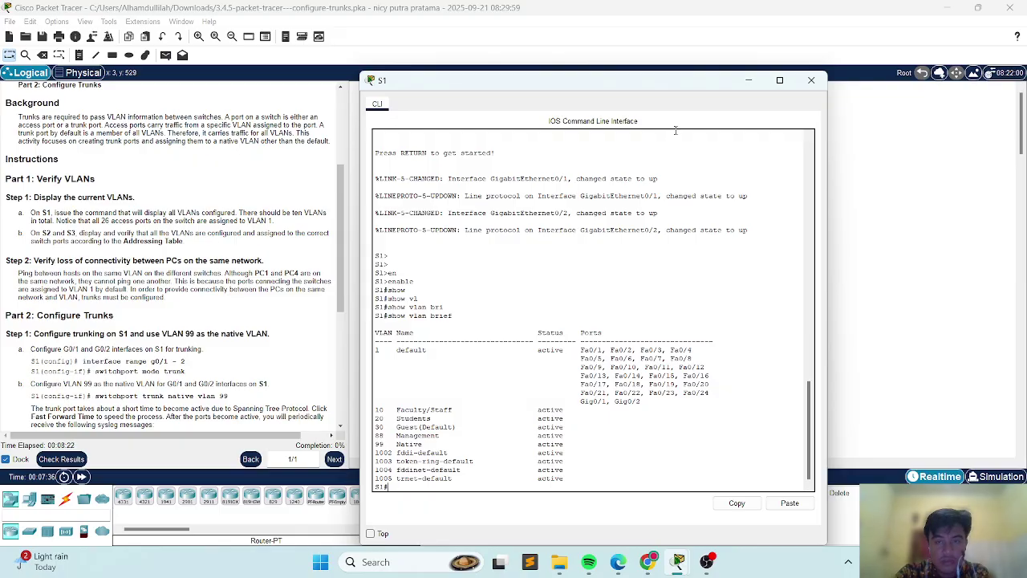
{"action": "left_click", "coordinate": [750, 84]}
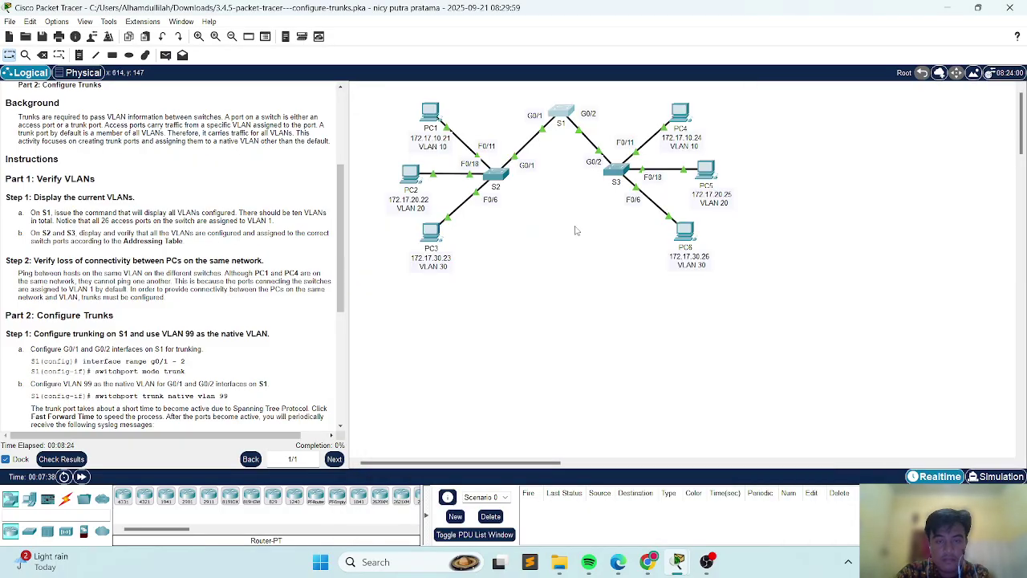
Open the command line of switch S2 and enter privileged EXEC mode with the enable command
{"action": "left_click", "coordinate": [494, 175]}
{"action": "key", "text": "Return"}
{"action": "type", "text": "en"}
{"action": "key", "text": "Tab"}
{"action": "key", "text": "Return"}
Run show vlan brief on S2, compare its port assignments with the topology, and minimize the window
{"action": "type", "text": "sho"}
{"action": "key", "text": "Tab"}
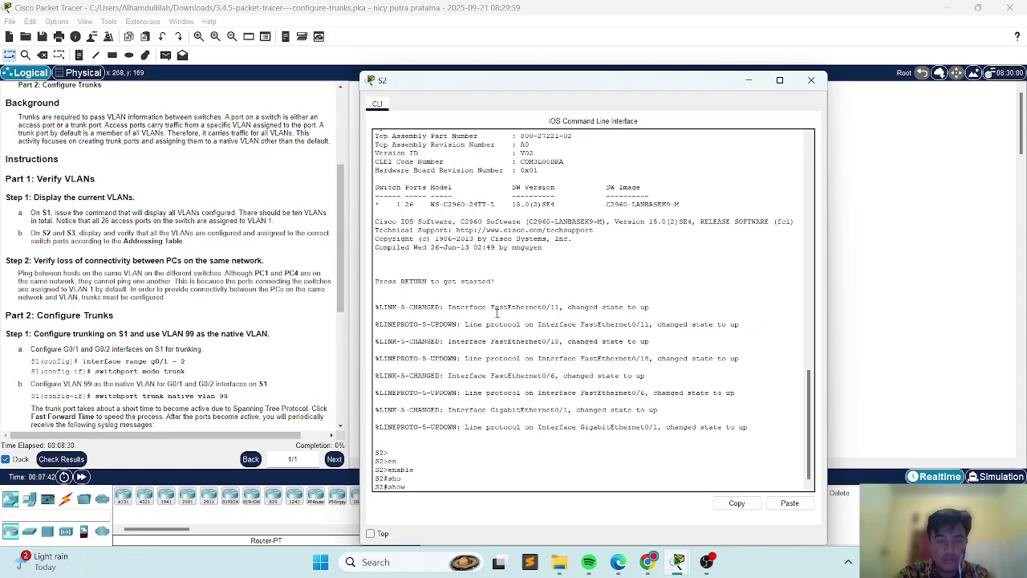
{"action": "type", "text": "vl"}
{"action": "key", "text": "Tab"}
{"action": "type", "text": "bri"}
{"action": "key", "text": "Tab"}
{"action": "key", "text": "Return"}
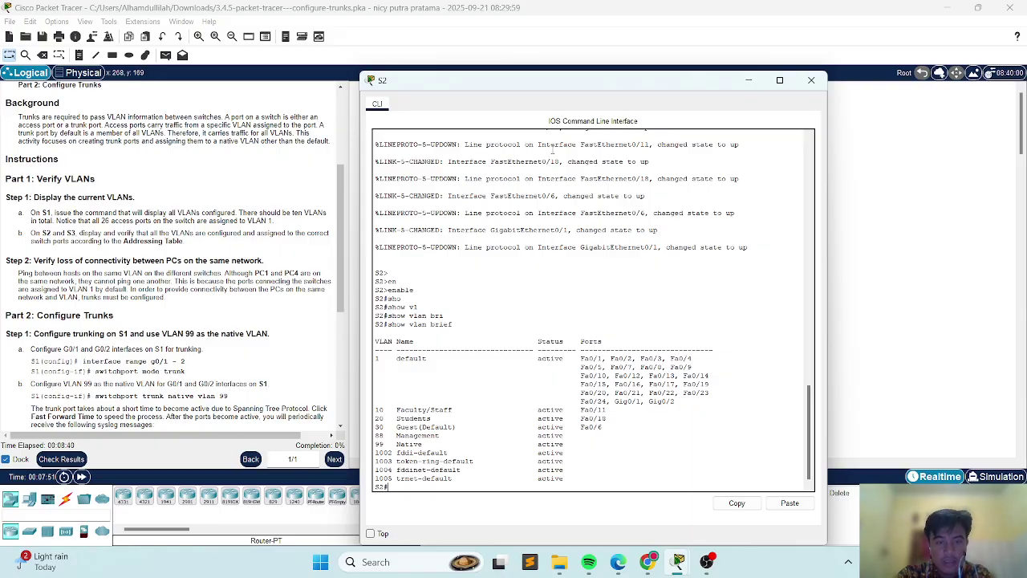
{"action": "left_click_drag", "start_coordinate": [591, 81], "coordinate": [591, 253]}
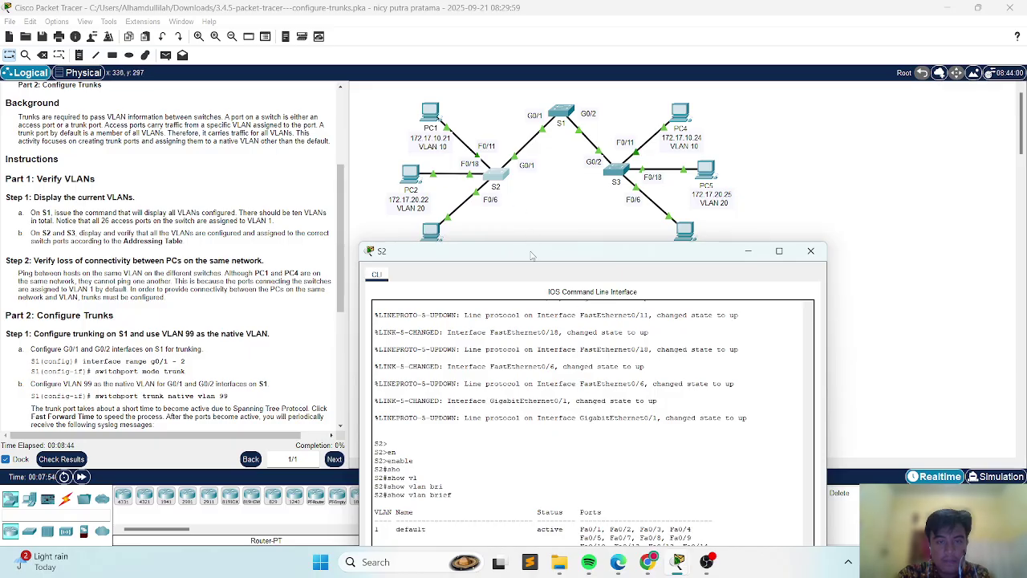
{"action": "left_click_drag", "start_coordinate": [531, 250], "coordinate": [525, 234]}
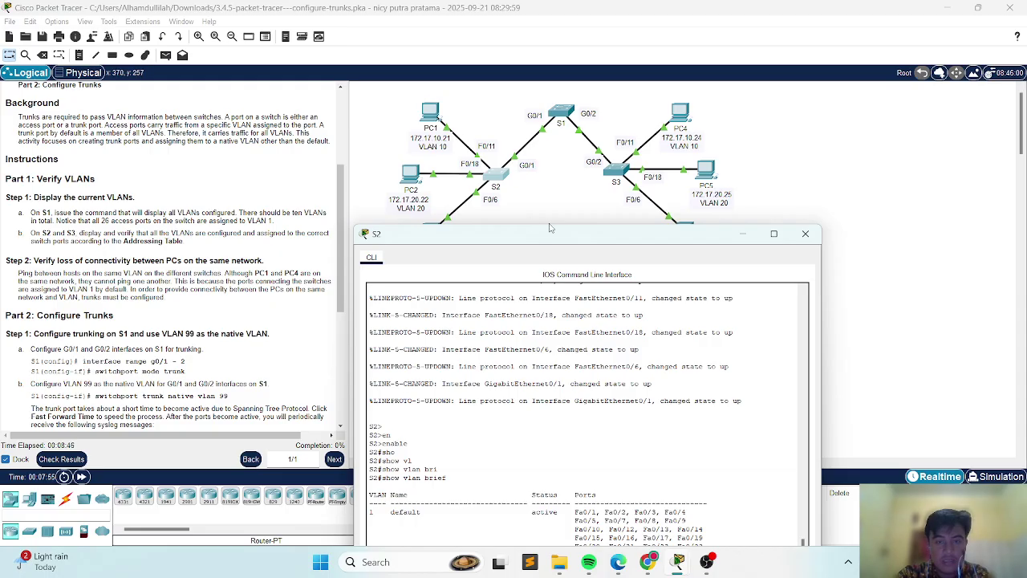
{"action": "left_click_drag", "start_coordinate": [550, 241], "coordinate": [548, 113]}
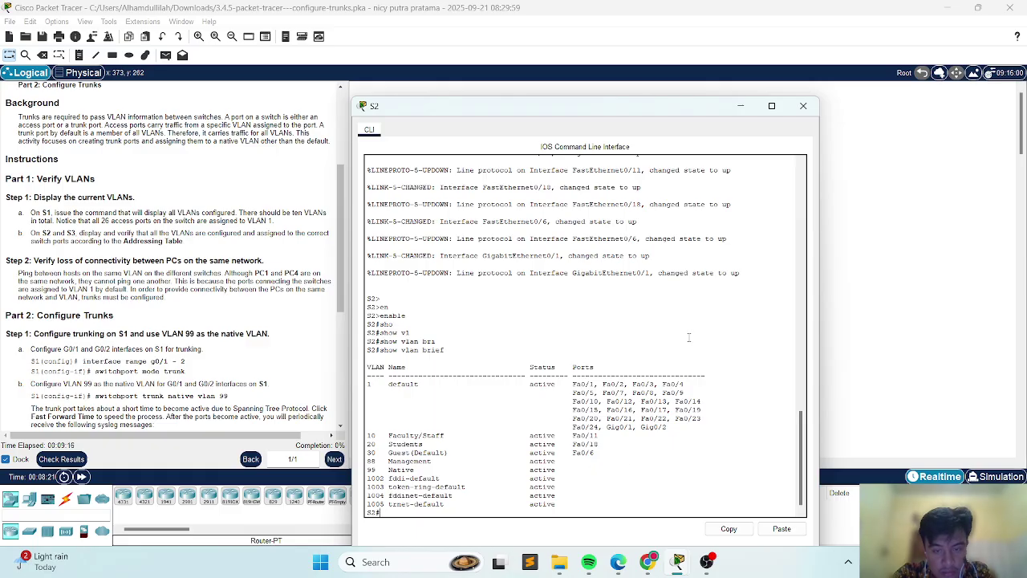
{"action": "left_click", "coordinate": [740, 106]}
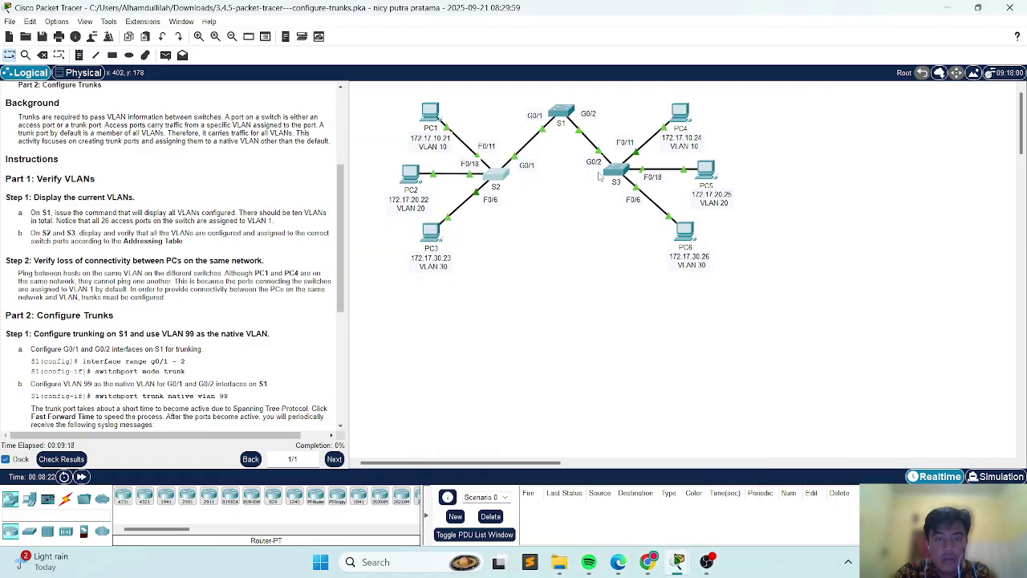
Open the command line of switch S3 and enter privileged EXEC mode with the enable command
{"action": "left_click", "coordinate": [613, 173]}
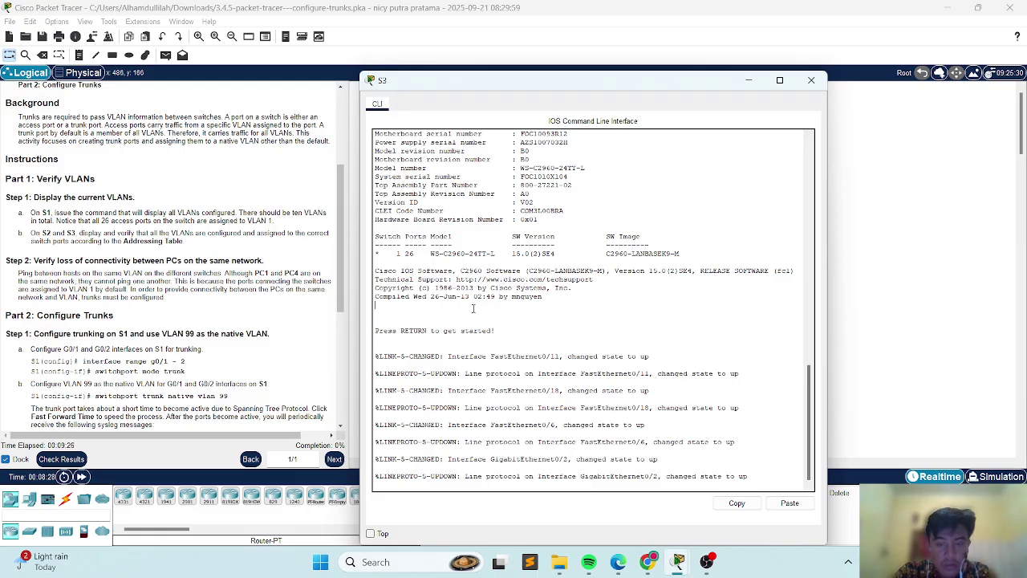
{"action": "key", "text": "Return"}
{"action": "key", "text": "Return"}
{"action": "type", "text": "en"}
{"action": "key", "text": "Tab"}
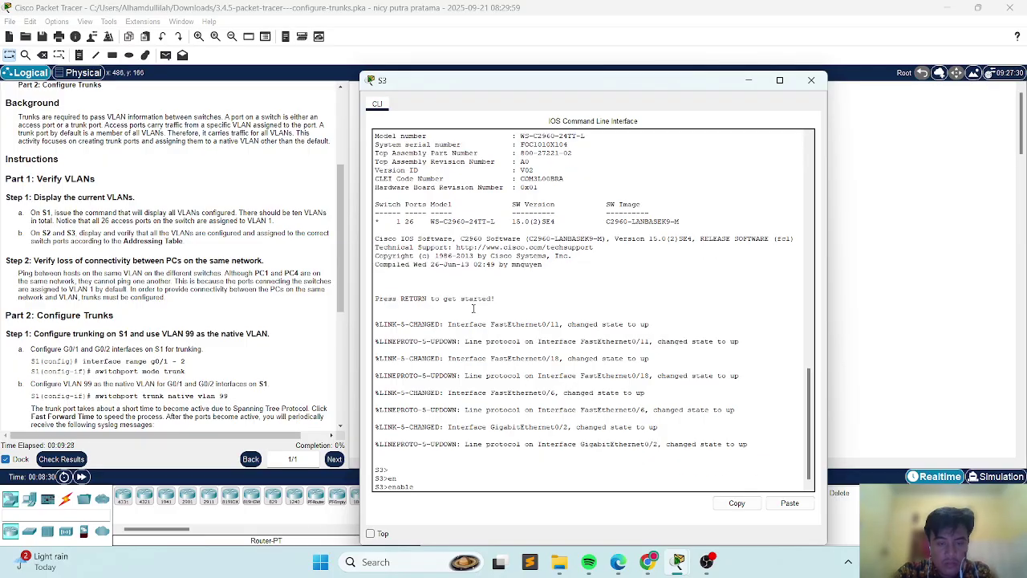
{"action": "key", "text": "Return"}
Display S3's VLANs and port assignments with show vlan brief, then minimize its window
{"action": "type", "text": "sho"}
{"action": "key", "text": "Tab"}
{"action": "type", "text": "vl"}
{"action": "key", "text": "Tab"}
{"action": "type", "text": "br"}
{"action": "key", "text": "Tab"}
{"action": "key", "text": "Return"}
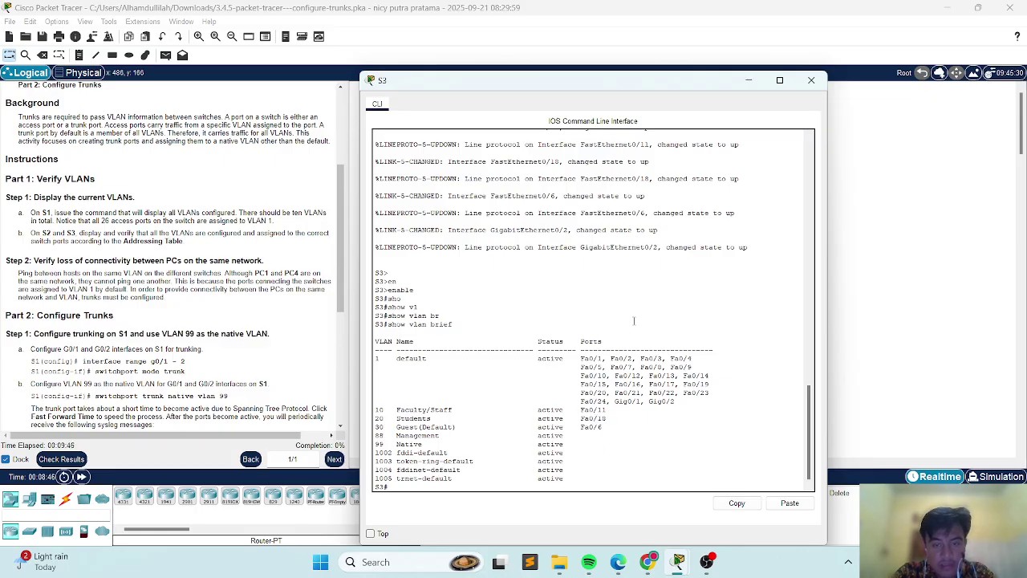
{"action": "left_click", "coordinate": [749, 80]}
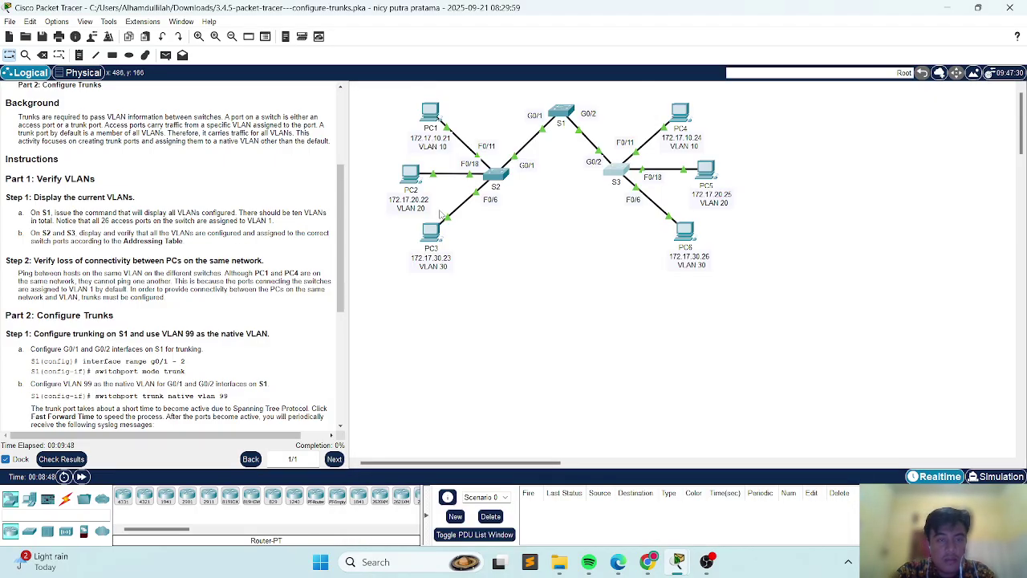
Read the connectivity check instructions in Part 1 Step 2 and open the Command Prompt on PC1
{"action": "scroll", "coordinate": [46, 282], "scroll_direction": "down", "scroll_amount": 1}
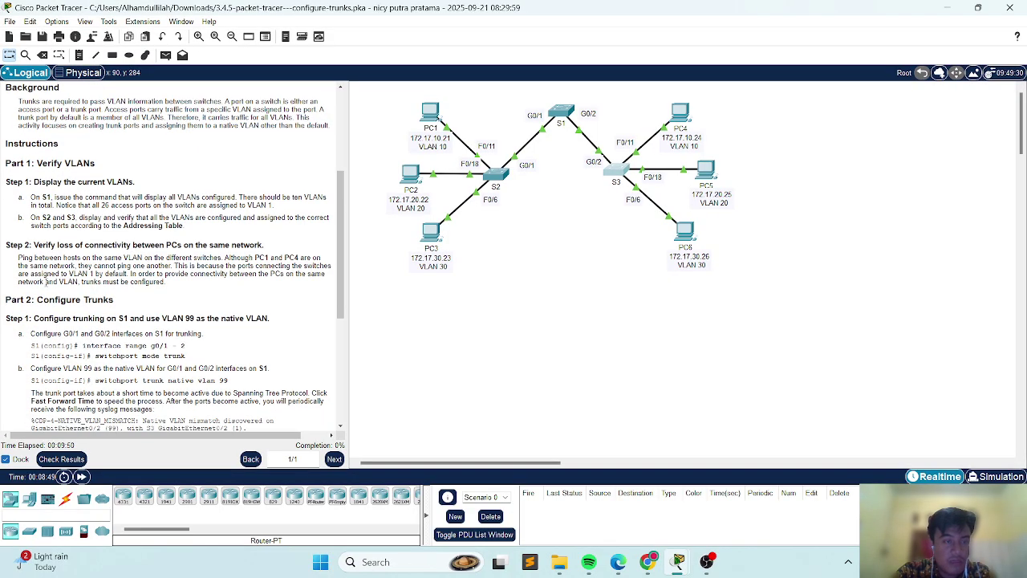
{"action": "scroll", "coordinate": [69, 233], "scroll_direction": "down", "scroll_amount": 1}
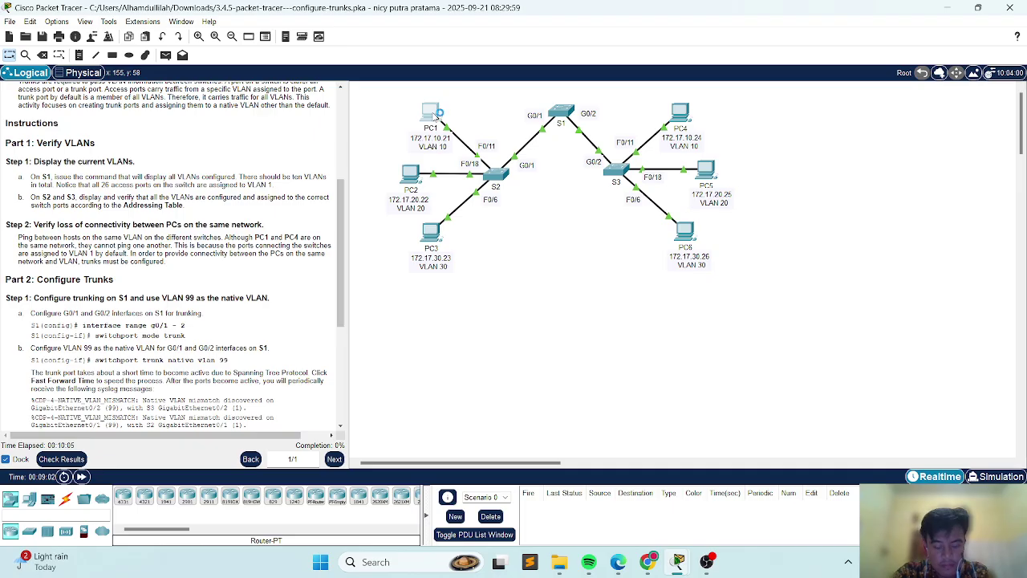
{"action": "left_click", "coordinate": [433, 113]}
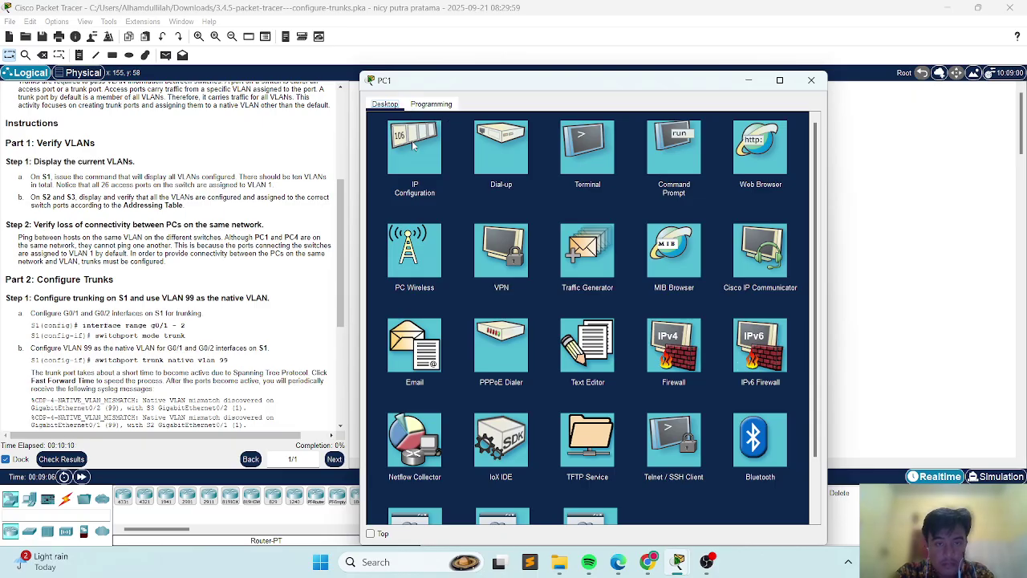
{"action": "left_click", "coordinate": [662, 146]}
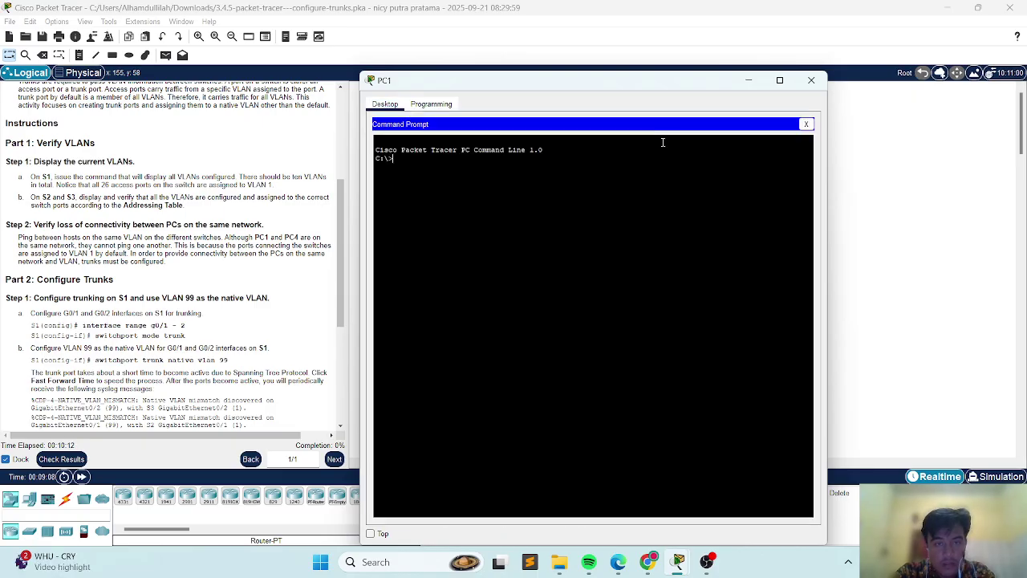
Ping PC4 at 172.17.10.24 from PC1 to test connectivity, and interrupt the ping before it completes
{"action": "type", "text": "ping"}
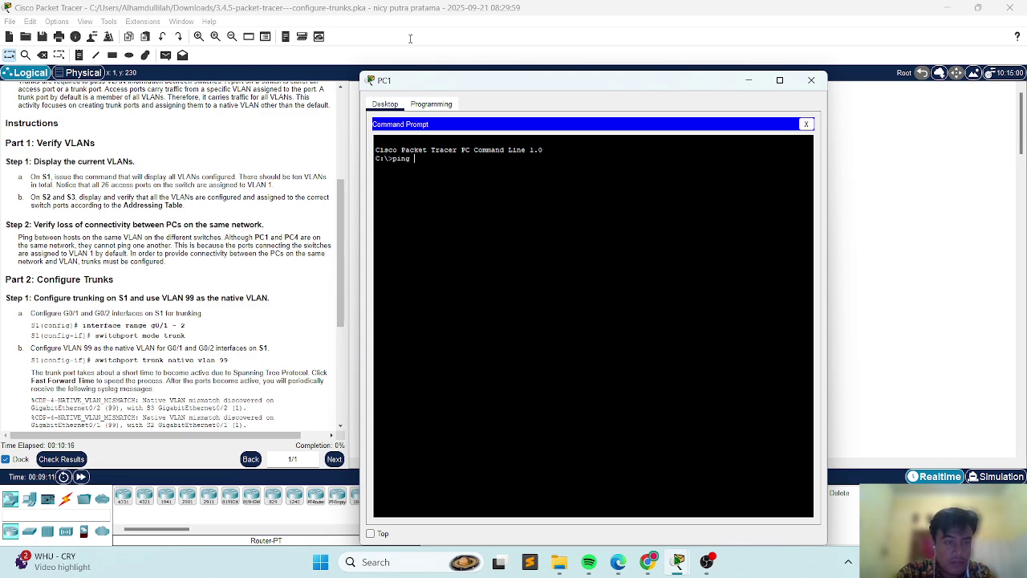
{"action": "left_click_drag", "start_coordinate": [471, 86], "coordinate": [495, 234]}
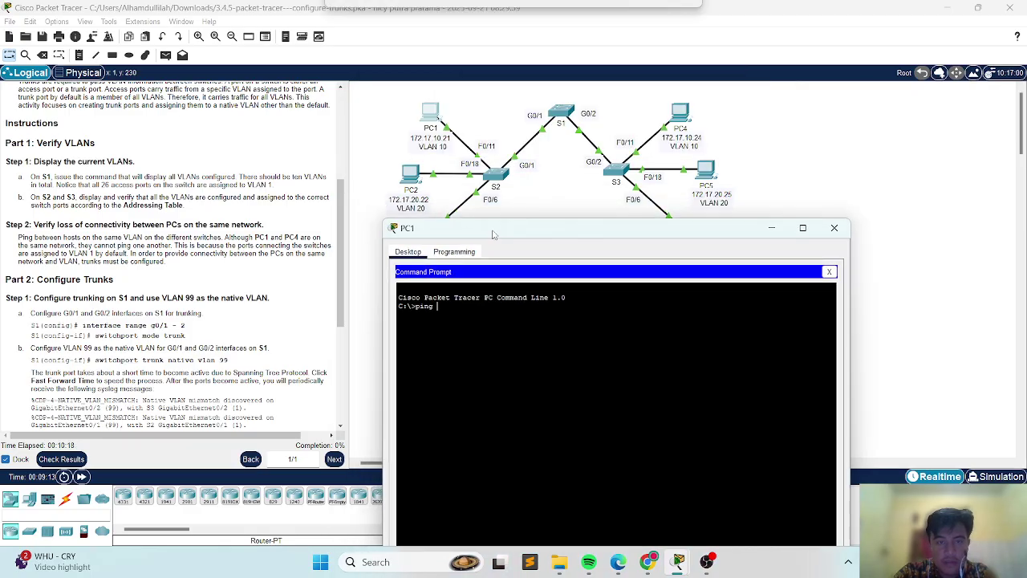
{"action": "type", "text": "19"}
{"action": "key", "text": "BackSpace"}
{"action": "type", "text": "72"}
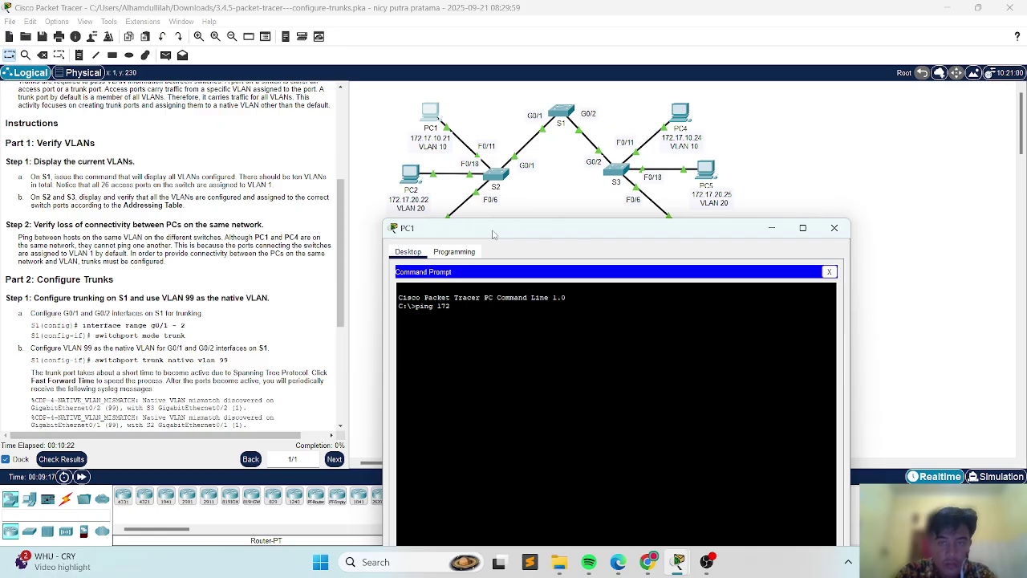
{"action": "type", "text": ".17.10.24"}
{"action": "key", "text": "Return"}
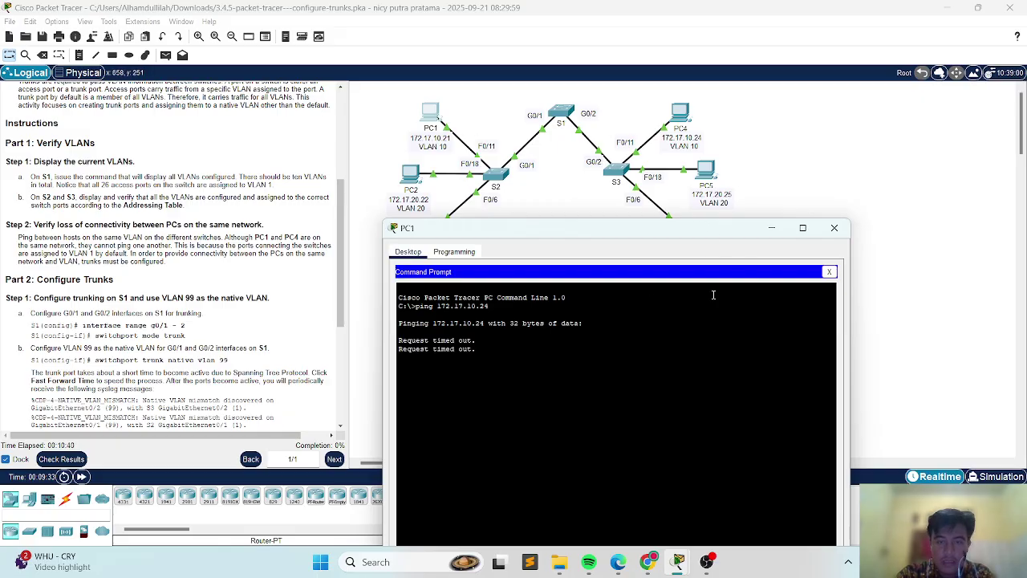
{"action": "key", "text": "ctrl+c"}
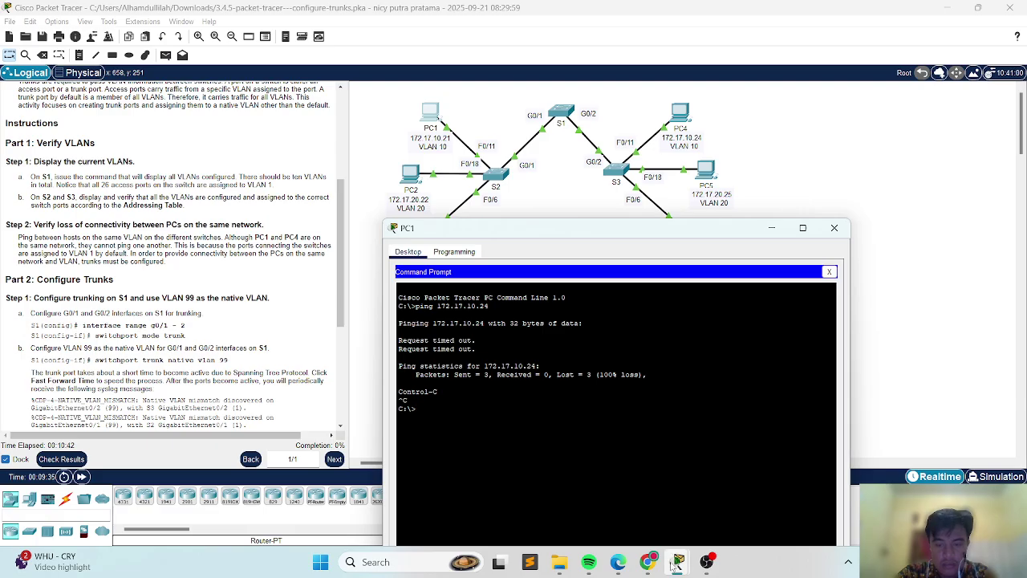
{"action": "mouse_move", "coordinate": [672, 564]}
{"action": "left_click", "coordinate": [609, 518]}
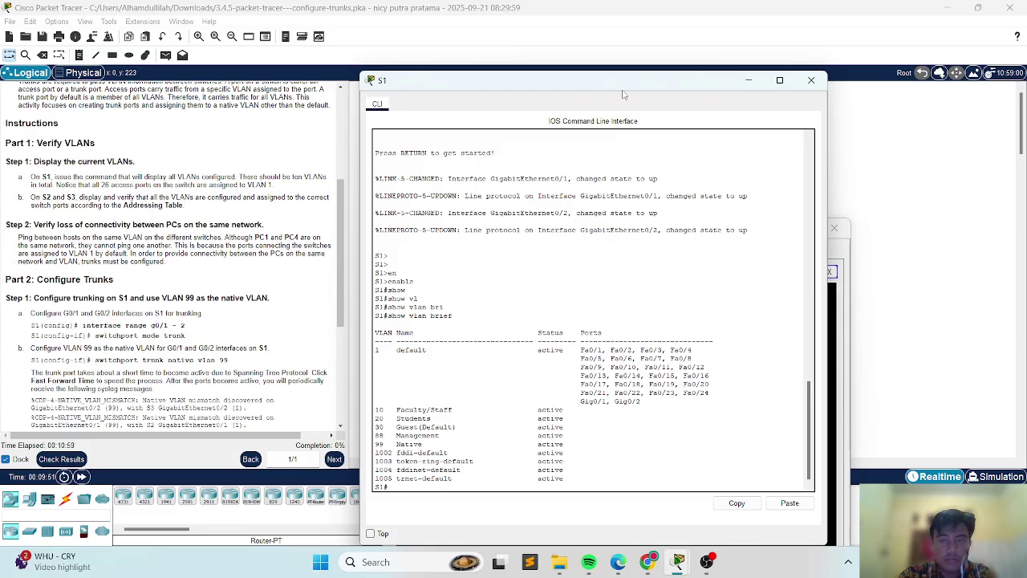
{"action": "left_click", "coordinate": [748, 81]}
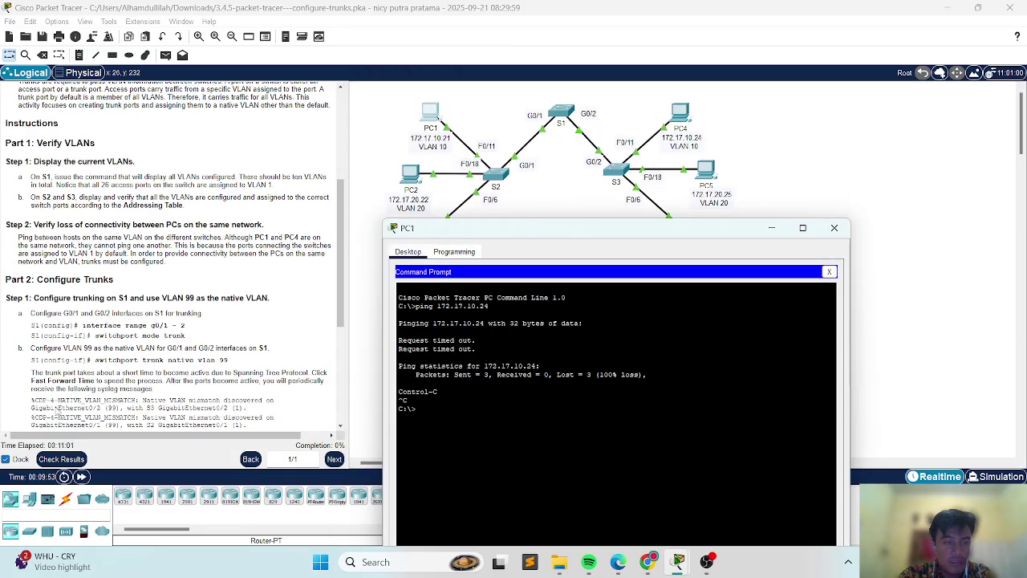
Bring S1's command line back beside the Part 2 trunking instructions and get a fresh privileged EXEC prompt
{"action": "mouse_move", "coordinate": [679, 559]}
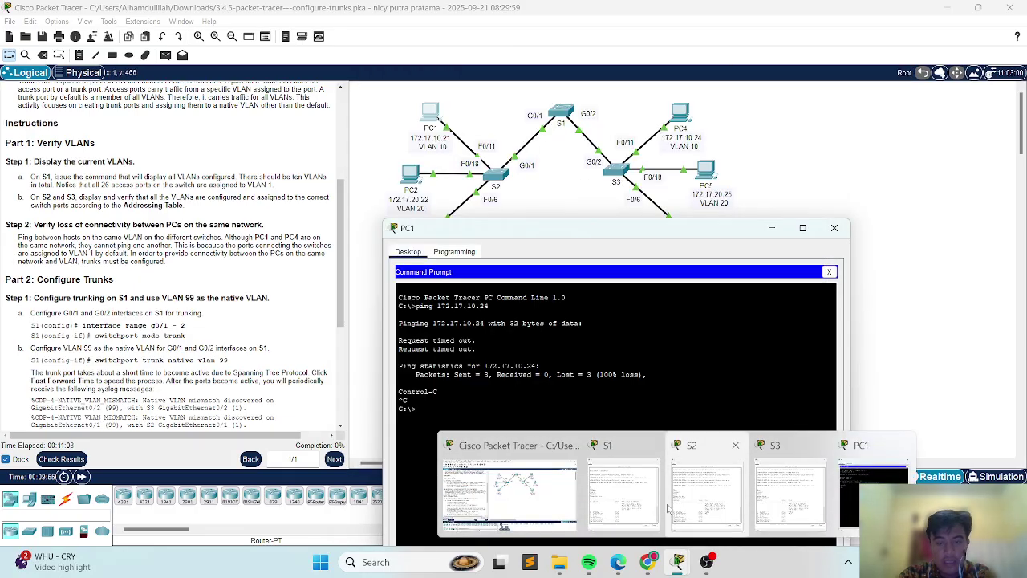
{"action": "left_click", "coordinate": [626, 494]}
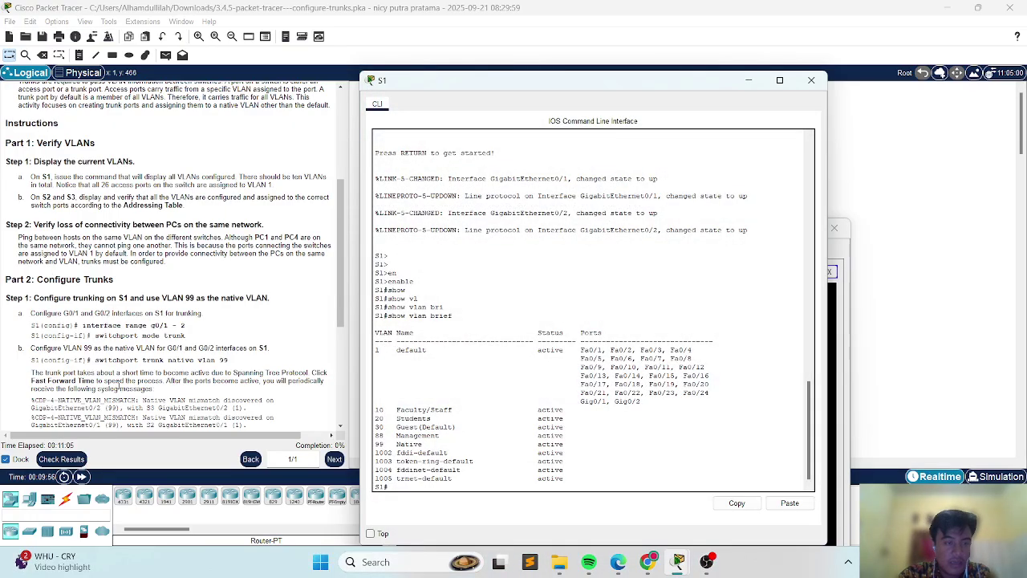
{"action": "scroll", "coordinate": [112, 337], "scroll_direction": "down", "scroll_amount": 2}
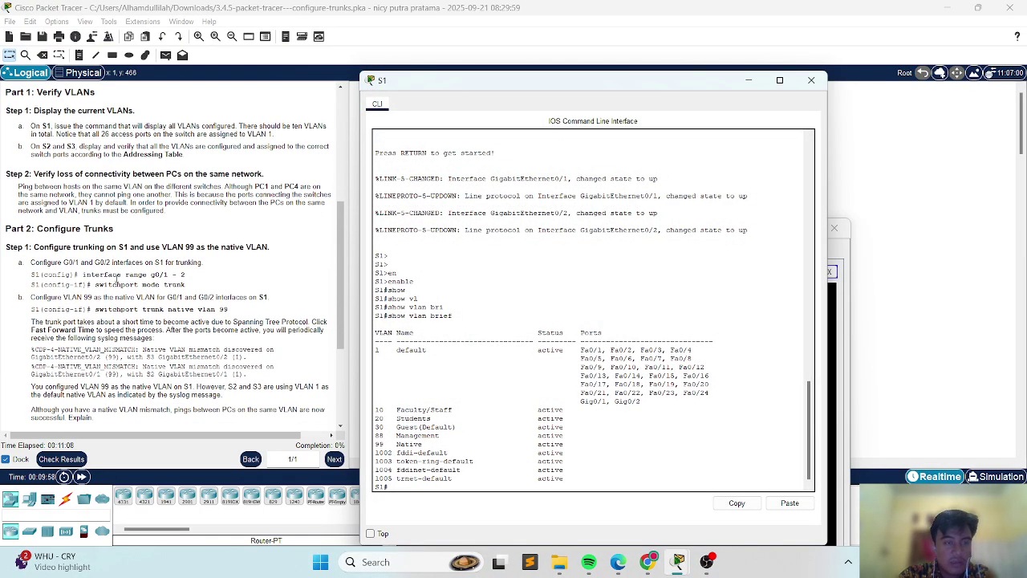
{"action": "key", "text": "Return"}
{"action": "key", "text": "Return"}
{"action": "key", "text": "Return"}
{"action": "key", "text": "Return"}
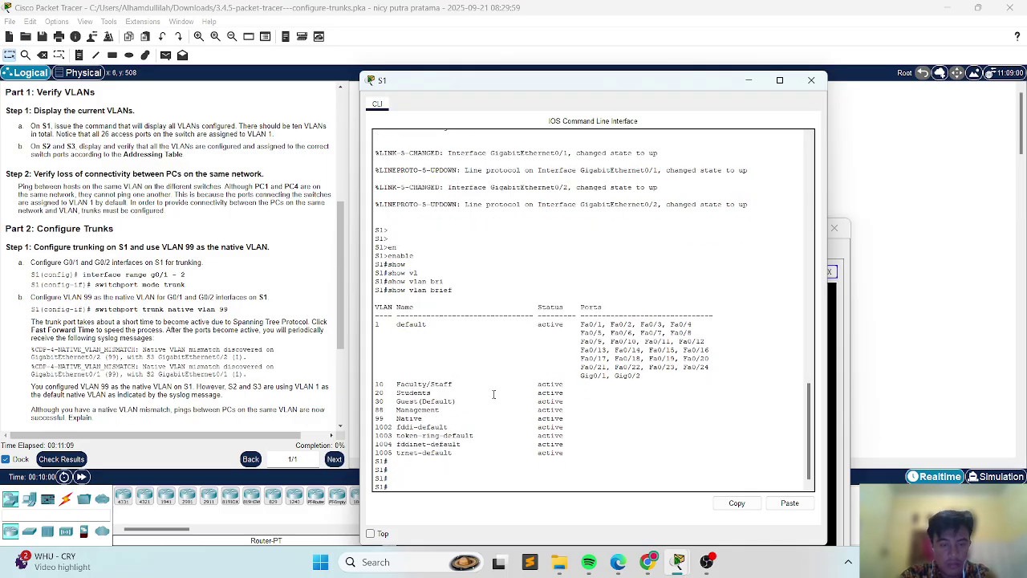
Enter global configuration mode on S1 and select the interface range g0/1-2
{"action": "type", "text": "conf t"}
{"action": "key", "text": "Return"}
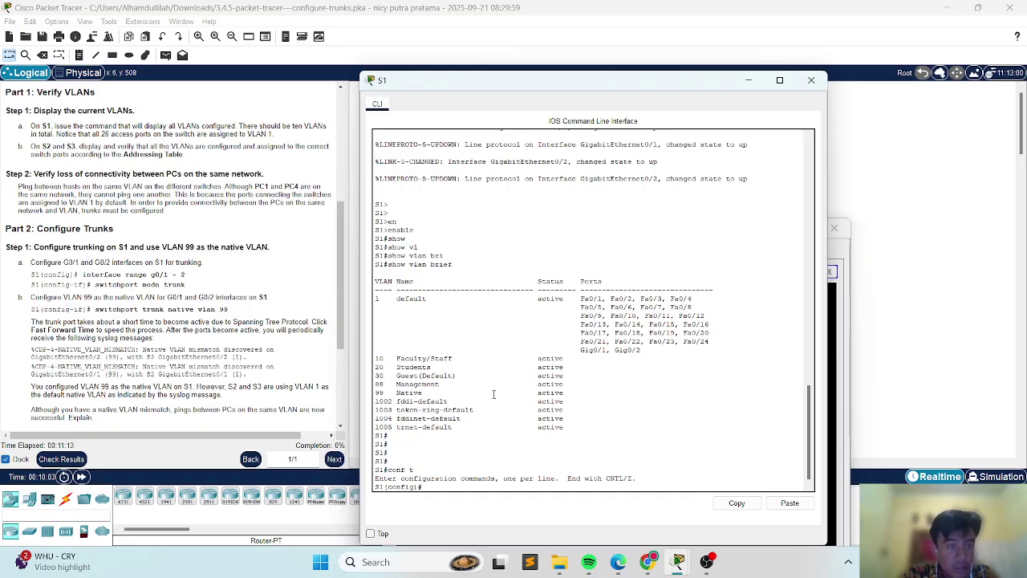
{"action": "type", "text": "inte"}
{"action": "key", "text": "Tab"}
{"action": "type", "text": "rane"}
{"action": "key", "text": "Tab"}
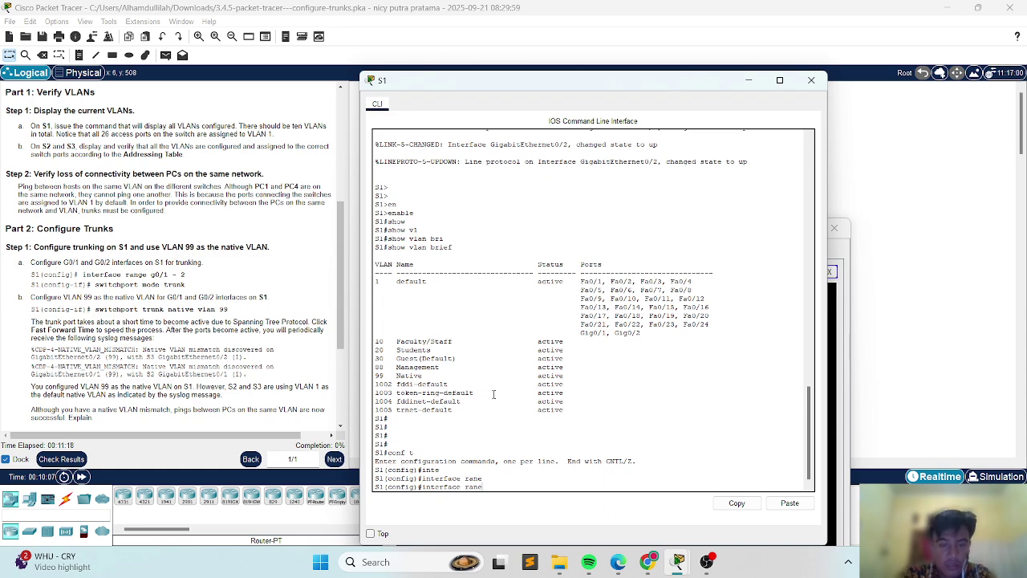
{"action": "type", "text": "g"}
{"action": "key", "text": "Tab"}
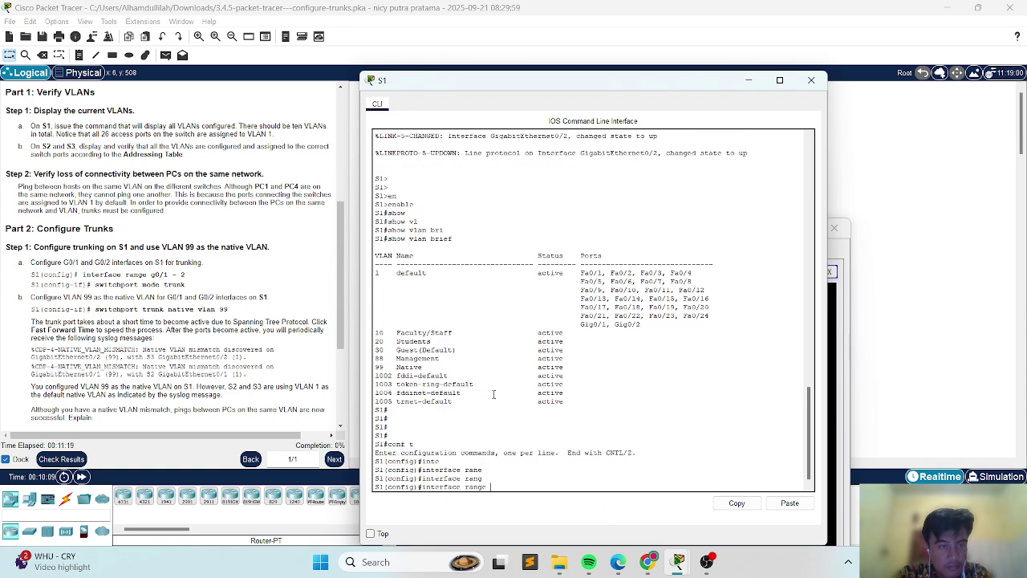
{"action": "type", "text": "g"}
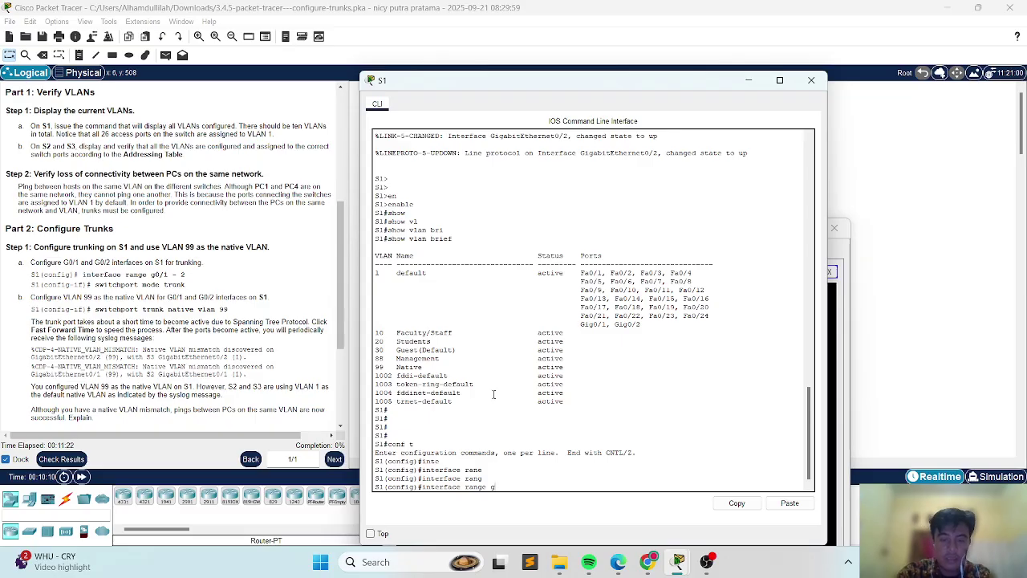
{"action": "type", "text": "i"}
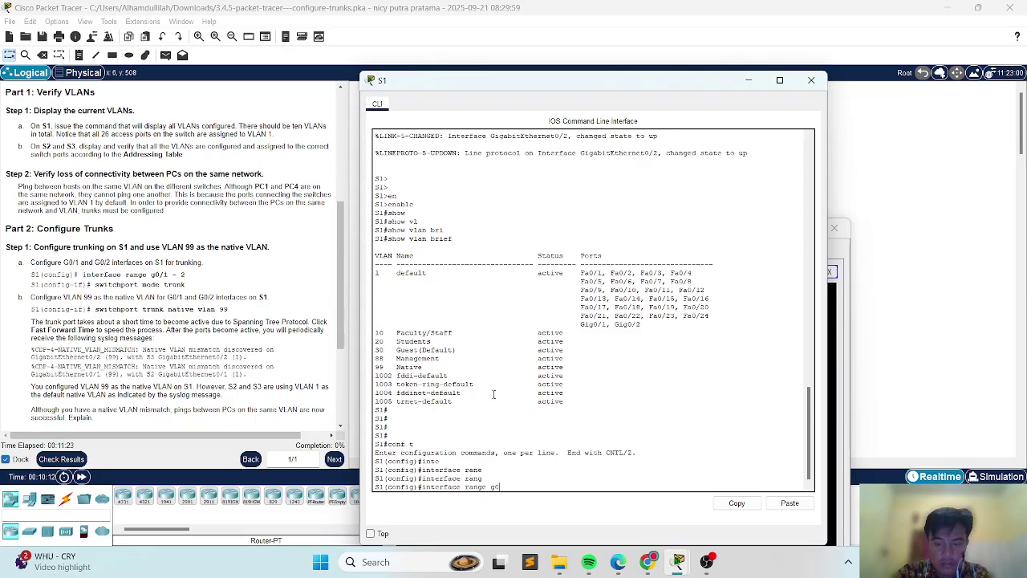
{"action": "type", "text": "-"}
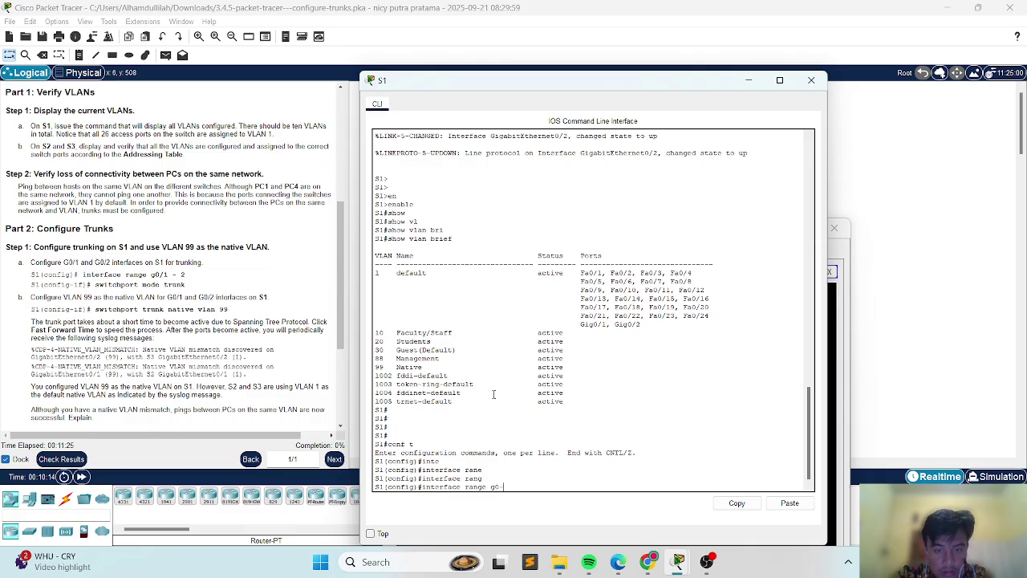
{"action": "type", "text": "/1 -2"}
{"action": "key", "text": "Return"}
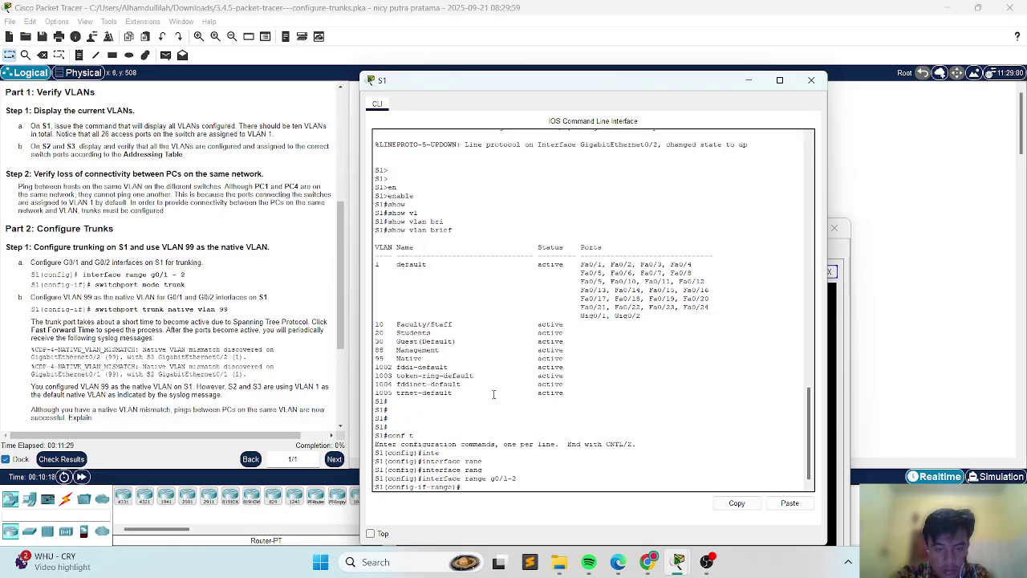
Set S1's selected interfaces to trunking with switchport mode trunk
{"action": "type", "text": "sw"}
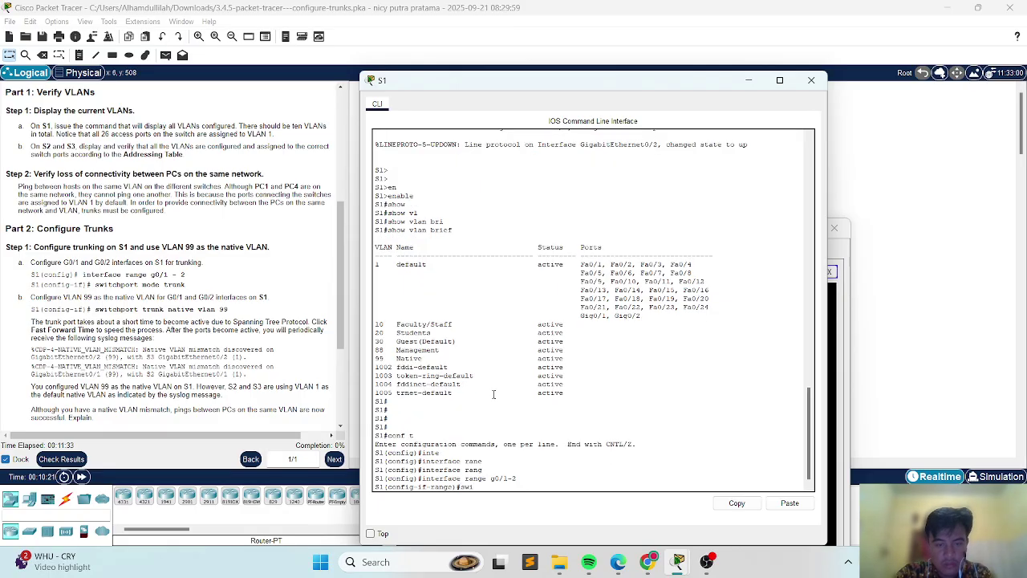
{"action": "type", "text": "i"}
{"action": "key", "text": "Tab"}
{"action": "type", "text": "mo"}
{"action": "key", "text": "Tab"}
{"action": "type", "text": "tr"}
{"action": "key", "text": "Tab"}
{"action": "key", "text": "Return"}
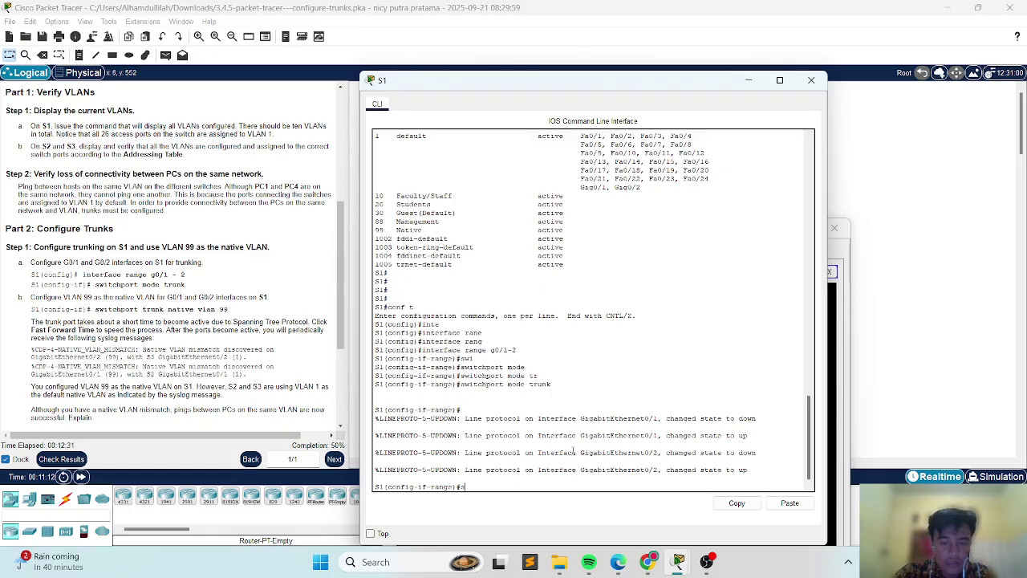
Set VLAN 99 as the native VLAN on S1's trunk interfaces with switchport trunk native vlan 99
{"action": "type", "text": "wi"}
{"action": "key", "text": "Tab"}
{"action": "type", "text": "tru"}
{"action": "key", "text": "Tab"}
{"action": "type", "text": "nati"}
{"action": "key", "text": "Tab"}
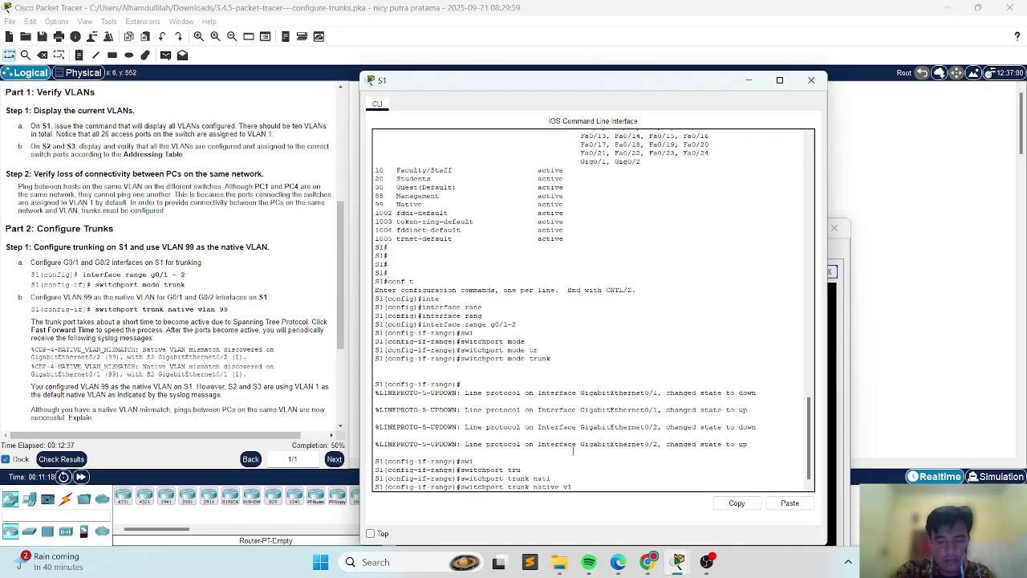
{"action": "type", "text": "vl"}
{"action": "key", "text": "Tab"}
{"action": "key", "text": "Return"}
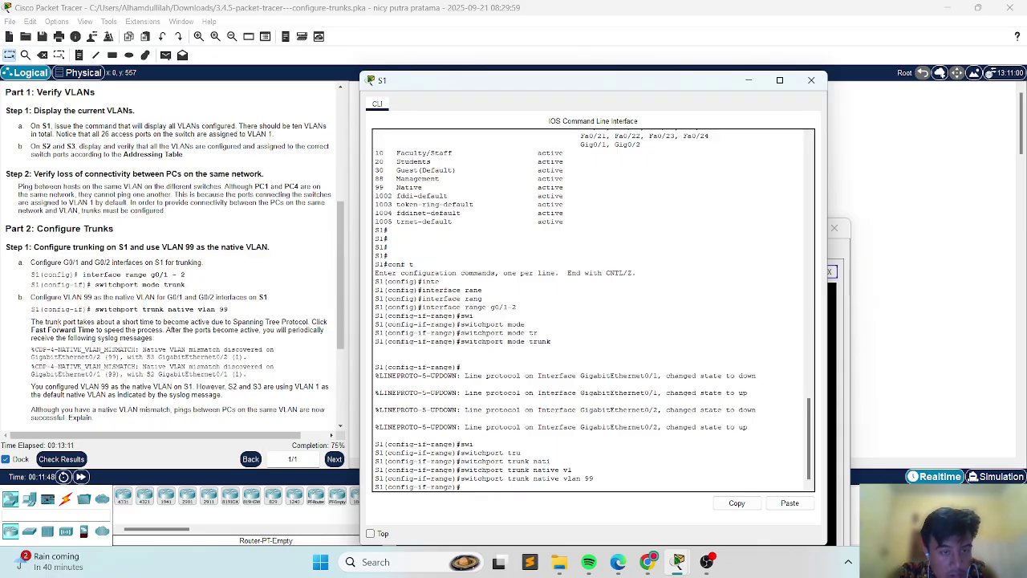
Fast-forward the simulation time and read the Part 2 instructions for verifying and correcting trunking on S2 and S3
{"action": "left_click", "coordinate": [81, 477]}
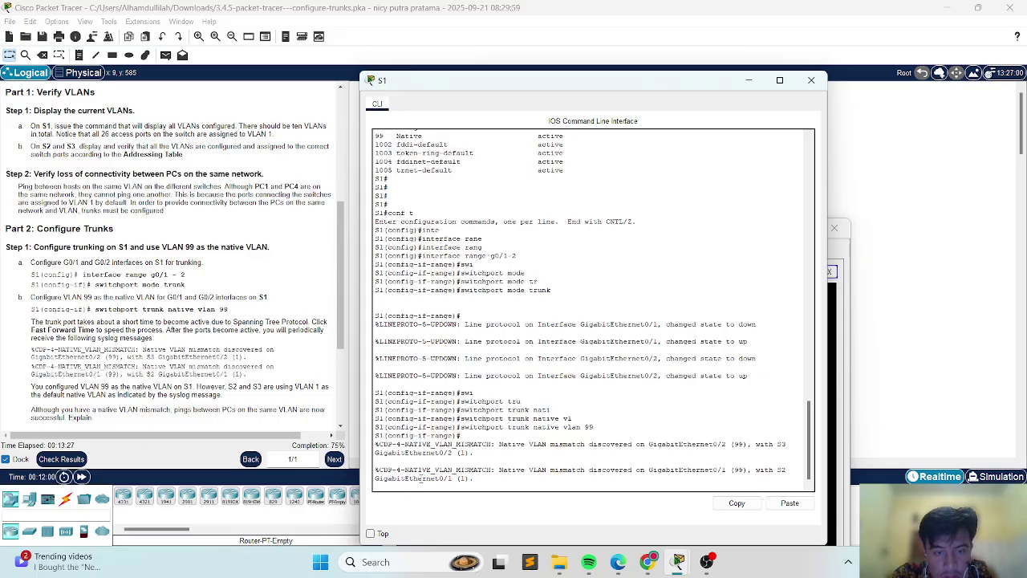
{"action": "key", "text": "Return"}
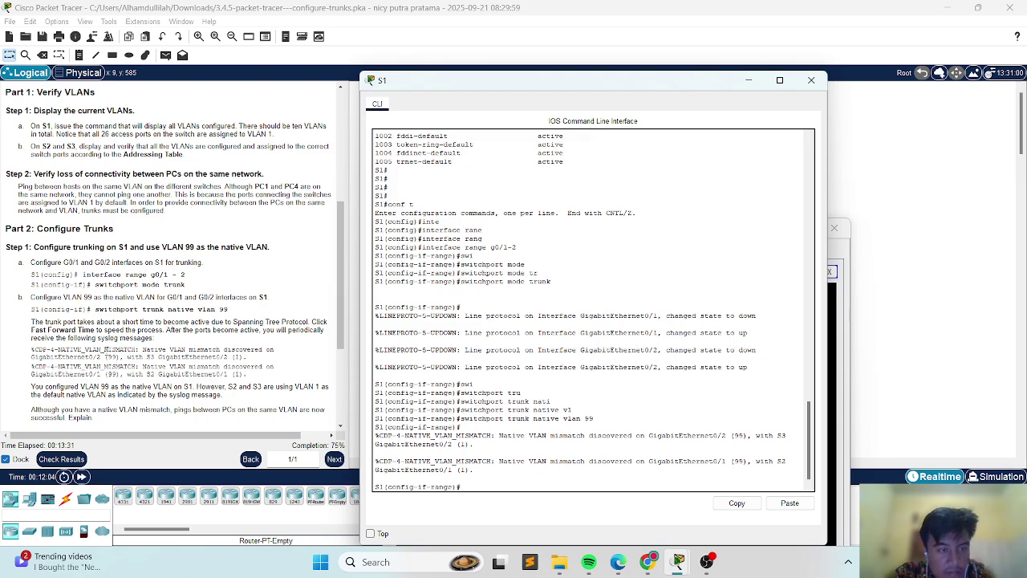
{"action": "scroll", "coordinate": [173, 257], "scroll_direction": "down", "scroll_amount": 3}
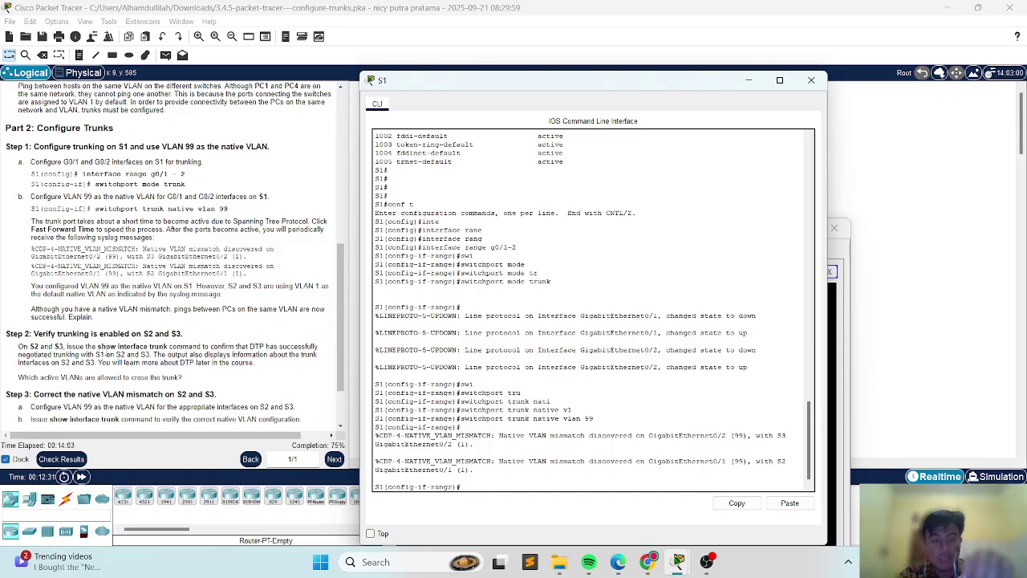
{"action": "scroll", "coordinate": [37, 337], "scroll_direction": "down", "scroll_amount": 1}
{"action": "scroll", "coordinate": [35, 325], "scroll_direction": "down", "scroll_amount": 4}
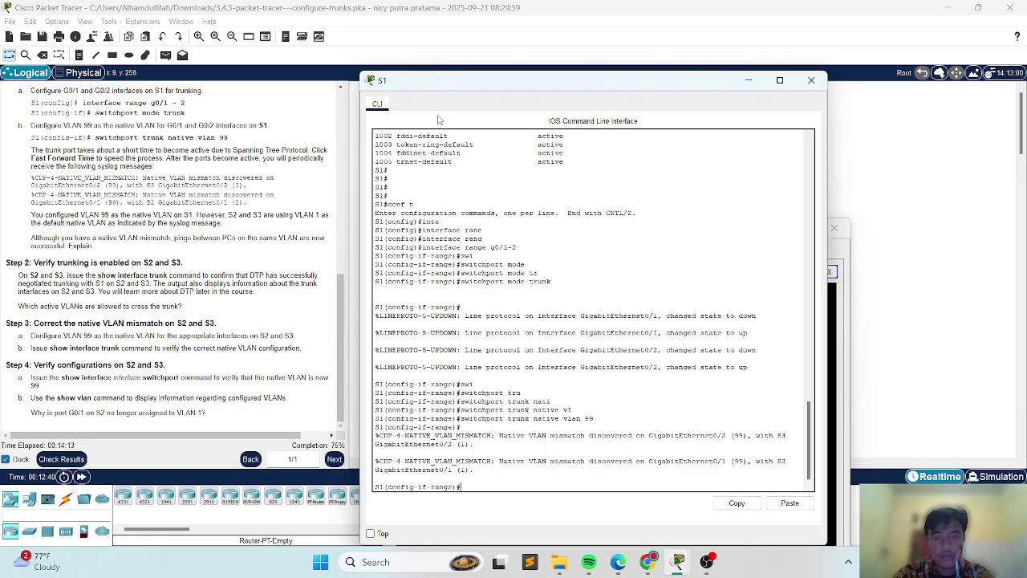
Minimize S1's window, close PC1's window, and bring up S2's command line with a fresh privileged EXEC prompt
{"action": "left_click", "coordinate": [748, 80]}
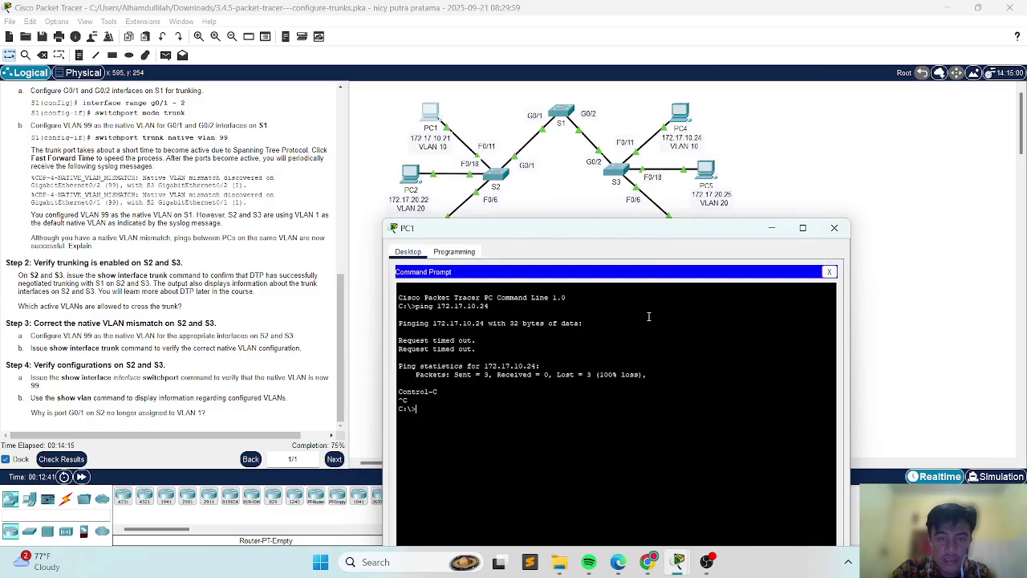
{"action": "left_click", "coordinate": [835, 229]}
{"action": "mouse_move", "coordinate": [678, 558]}
{"action": "left_click", "coordinate": [714, 495]}
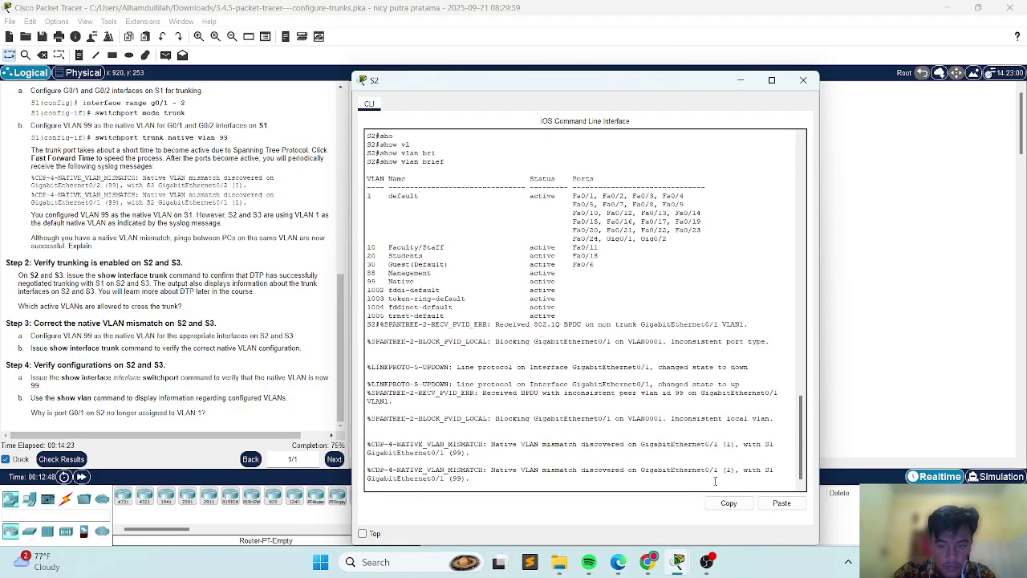
{"action": "key", "text": "Return"}
{"action": "key", "text": "Return"}
{"action": "key", "text": "Return"}
{"action": "key", "text": "Return"}
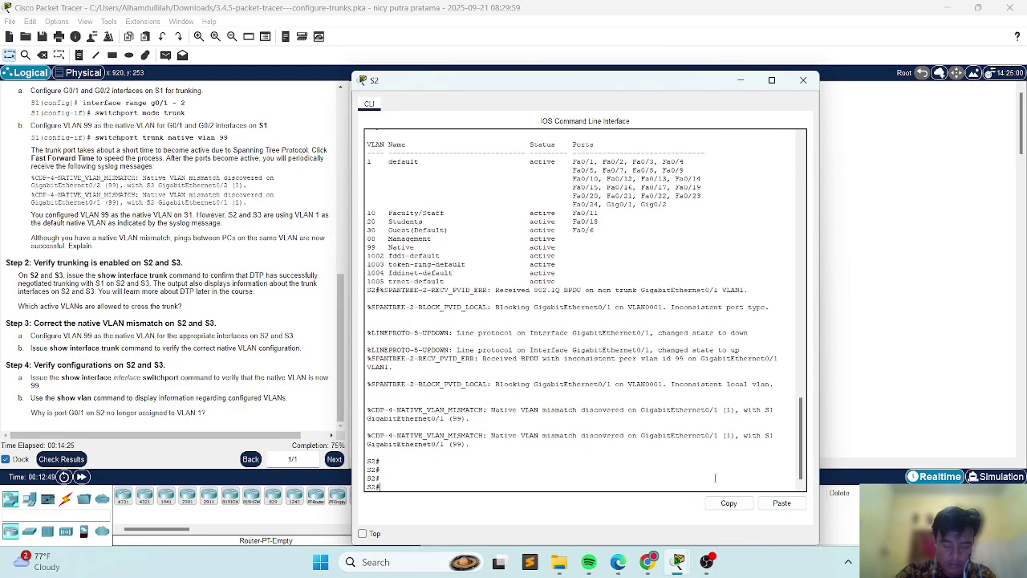
Display S2's trunk information with show interfaces trunk, then minimize its window
{"action": "type", "text": "howq"}
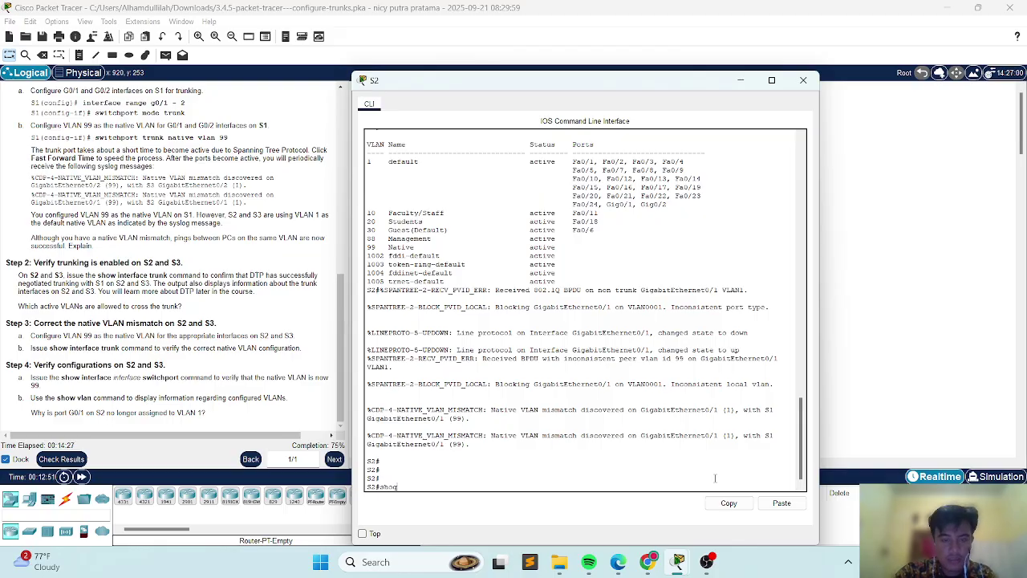
{"action": "key", "text": "Tab"}
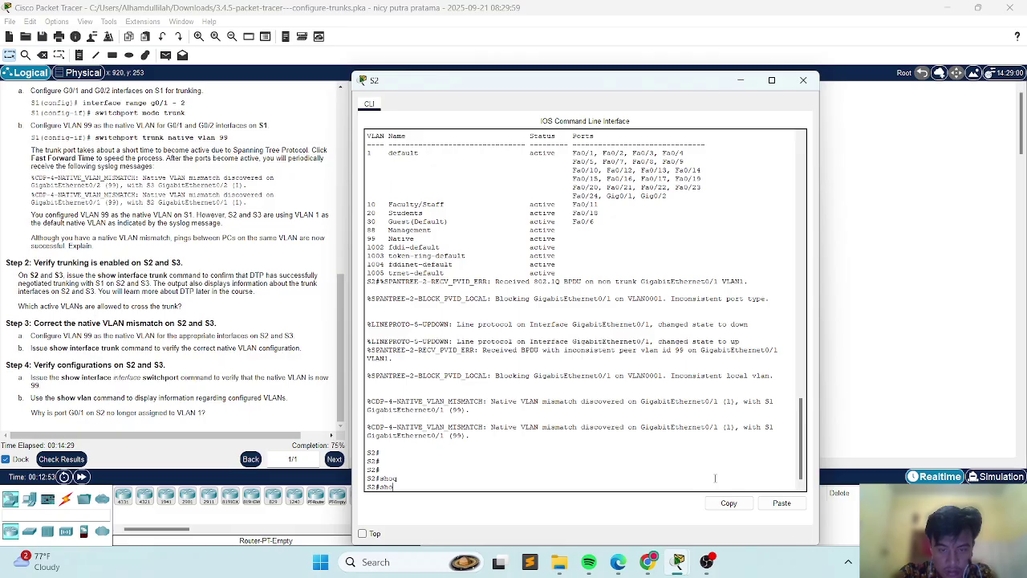
{"action": "key", "text": "Tab"}
{"action": "type", "text": "in"}
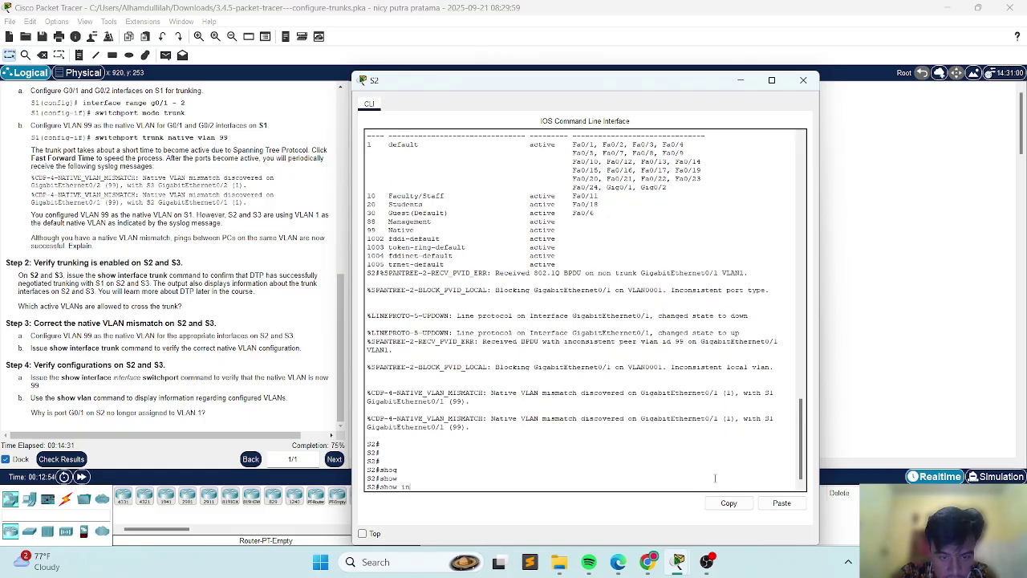
{"action": "key", "text": "Tab"}
{"action": "type", "text": "tr"}
{"action": "key", "text": "Tab"}
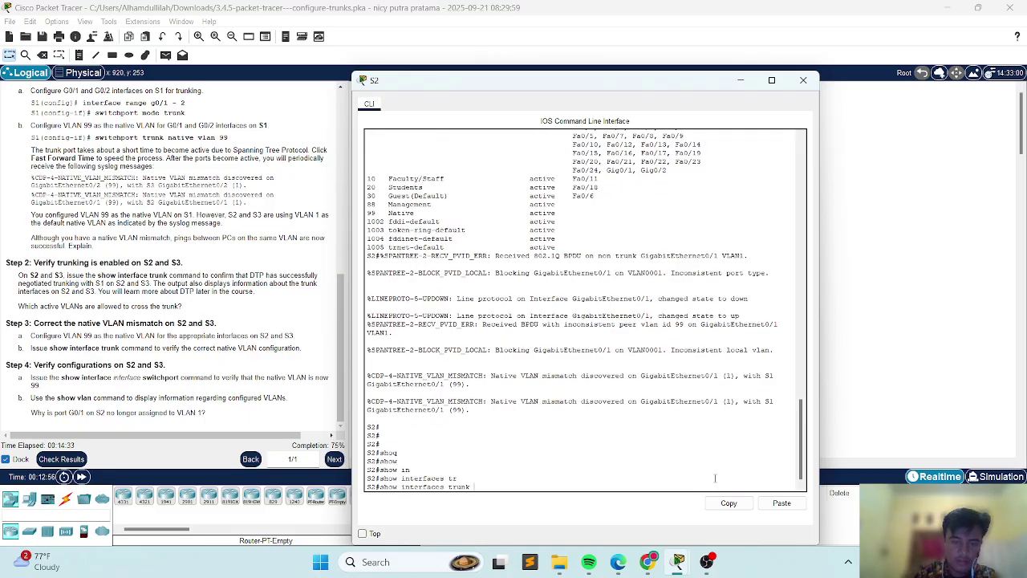
{"action": "key", "text": "Return"}
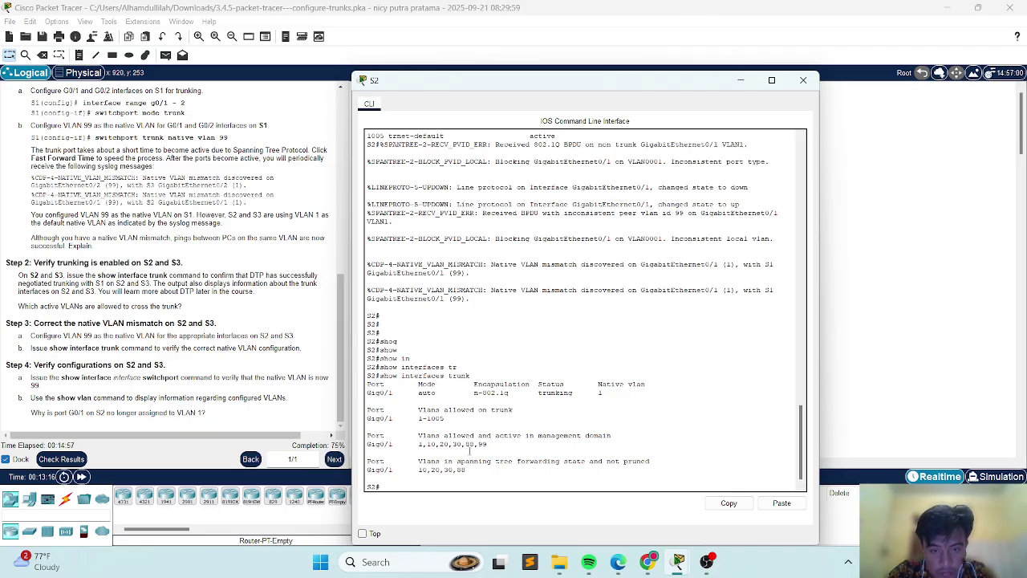
{"action": "left_click", "coordinate": [741, 80]}
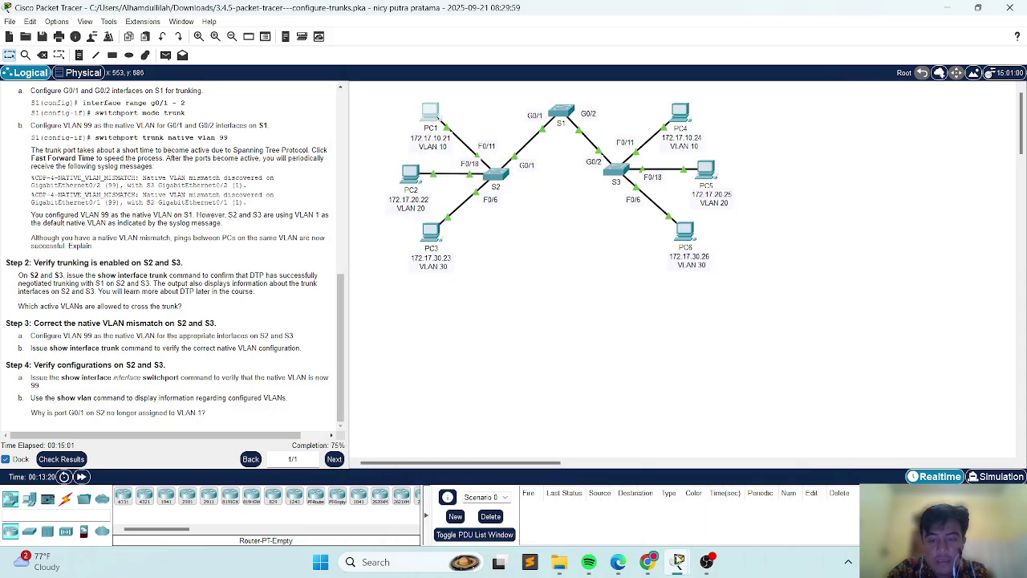
Bring up S3's command line and get a fresh privileged EXEC prompt
{"action": "mouse_move", "coordinate": [680, 559]}
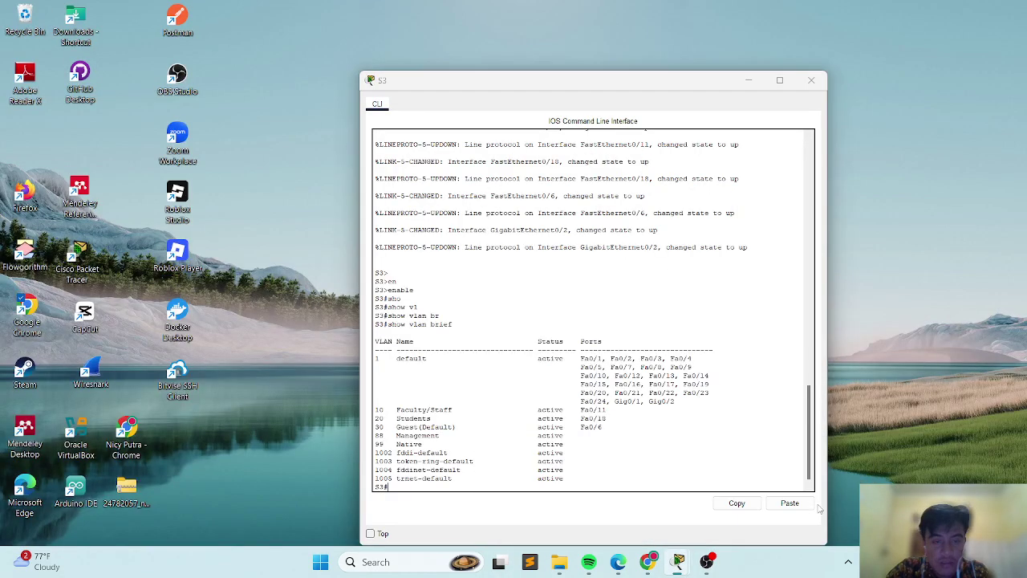
{"action": "left_click", "coordinate": [831, 493]}
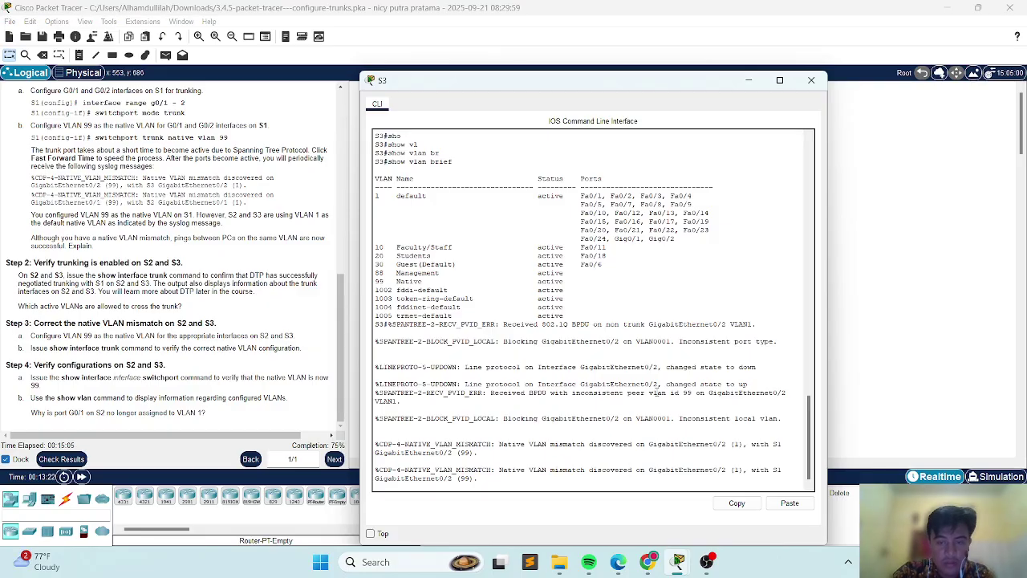
{"action": "key", "text": "Return"}
{"action": "key", "text": "Return"}
{"action": "key", "text": "Return"}
{"action": "type", "text": "sho"}
{"action": "key", "text": "Tab"}
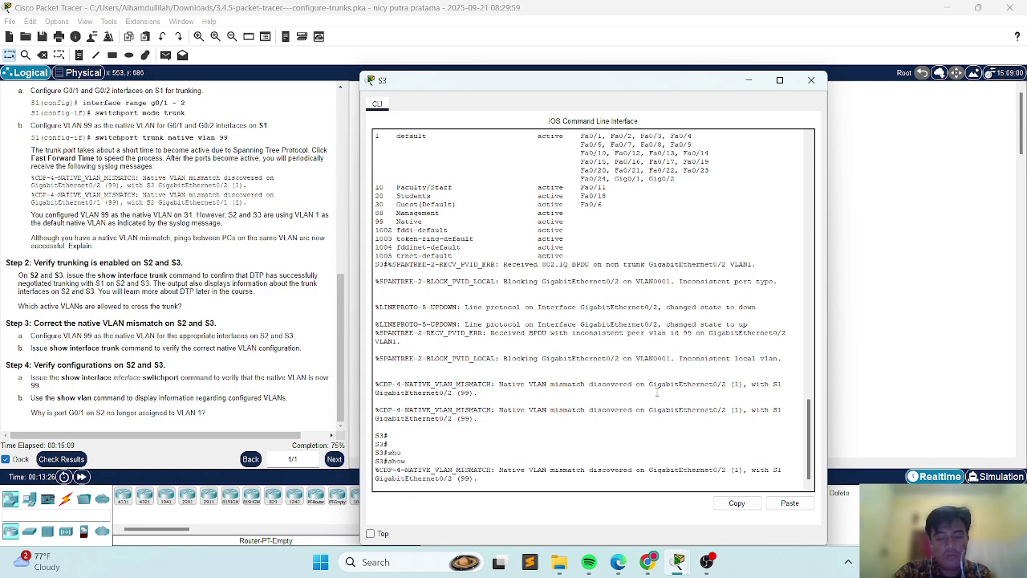
{"action": "type", "text": "s"}
{"action": "key", "text": "Return"}
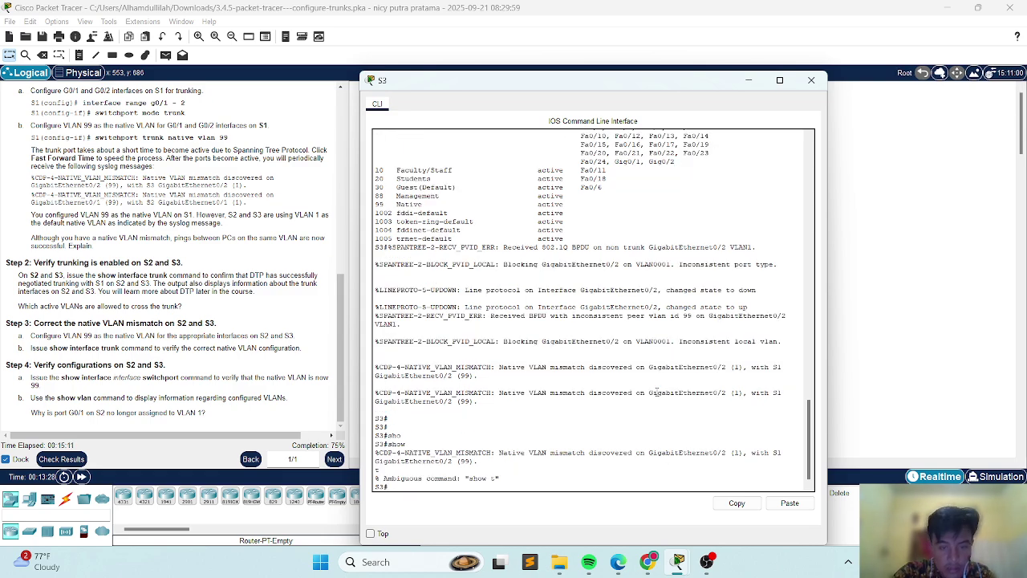
Display S3's trunk information with show interfaces trunk, then minimize its window
{"action": "type", "text": "sho"}
{"action": "key", "text": "Tab"}
{"action": "type", "text": "tr"}
{"action": "key", "text": "Tab"}
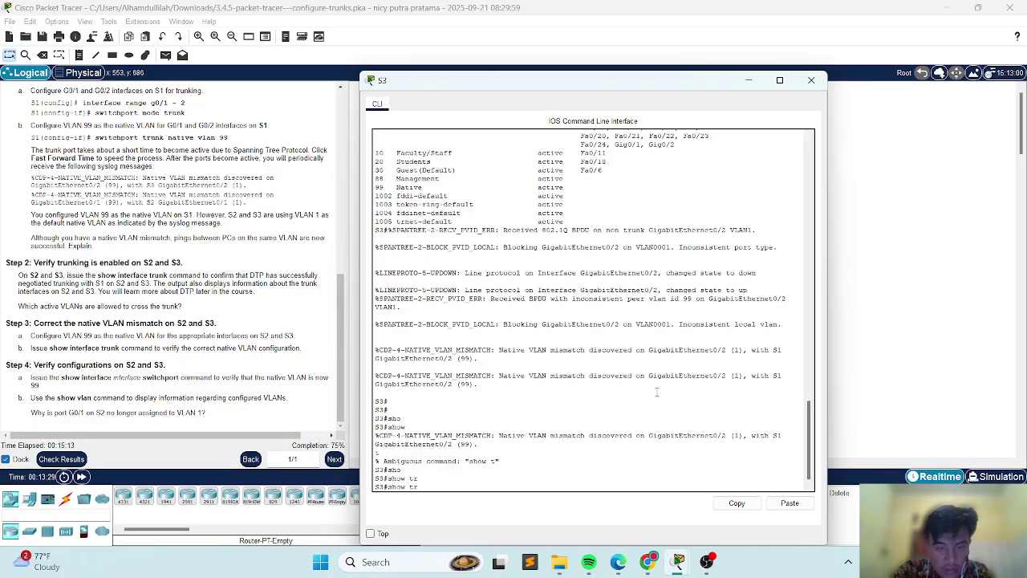
{"action": "type", "text": "u"}
{"action": "key", "text": "Tab"}
{"action": "key", "text": "BackSpace"}
{"action": "key", "text": "BackSpace"}
{"action": "type", "text": "in"}
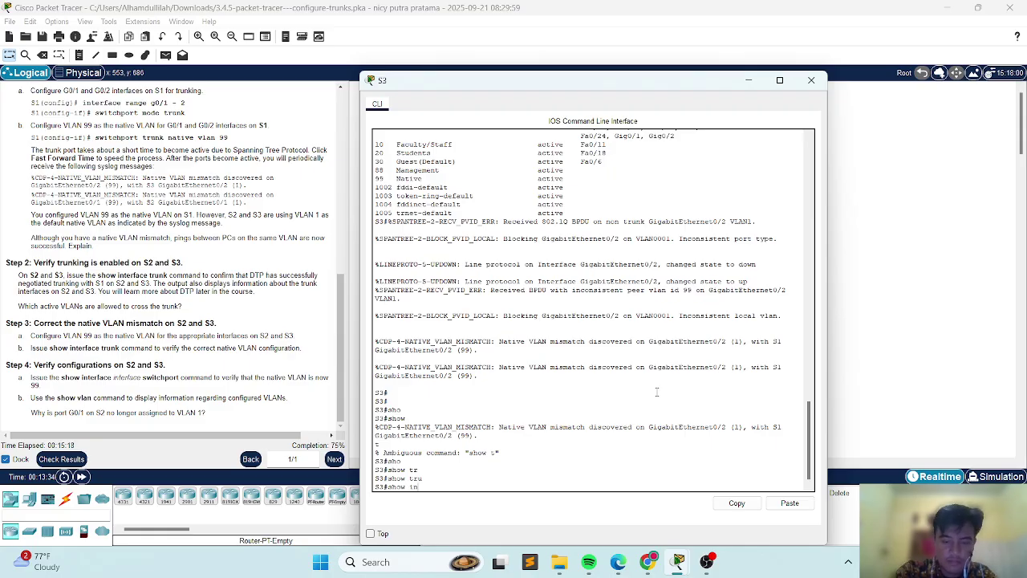
{"action": "key", "text": "Tab"}
{"action": "type", "text": "tru"}
{"action": "key", "text": "Tab"}
{"action": "key", "text": "Return"}
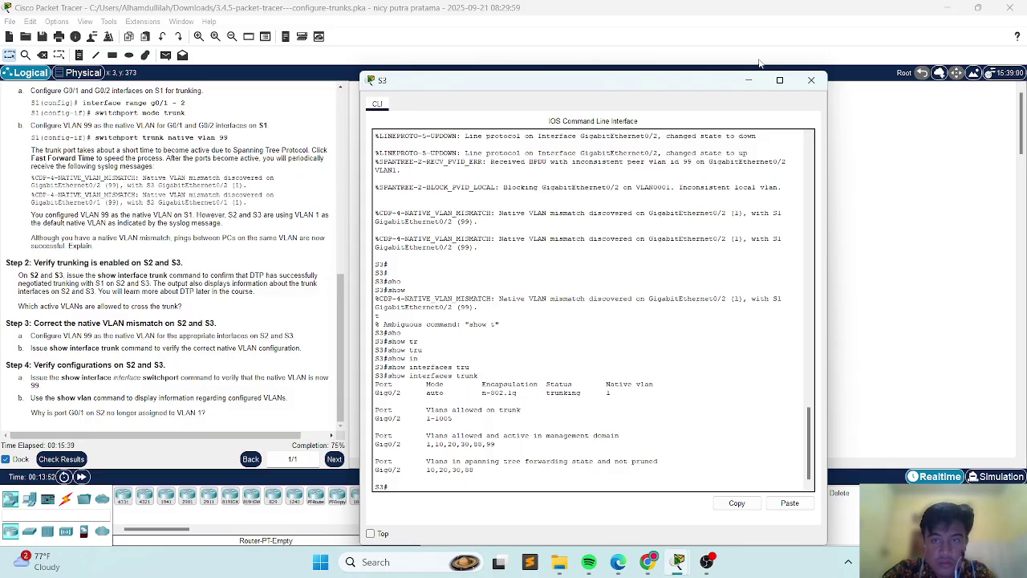
{"action": "left_click", "coordinate": [749, 81]}
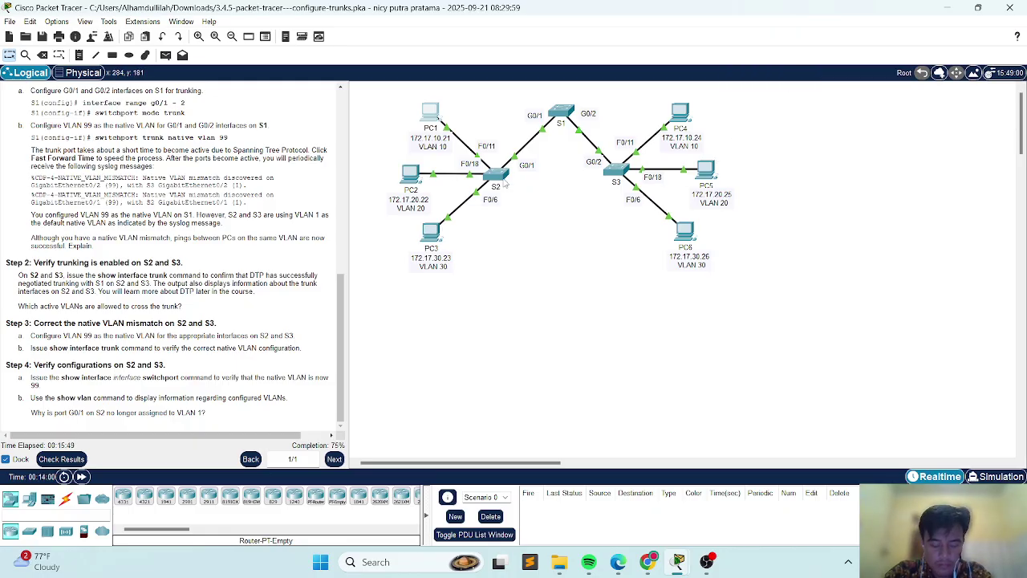
Reopen S2's command line from the topology and get a fresh privileged EXEC prompt
{"action": "left_click", "coordinate": [505, 184]}
{"action": "key", "text": "Return"}
{"action": "key", "text": "Return"}
{"action": "key", "text": "Return"}
{"action": "key", "text": "Return"}
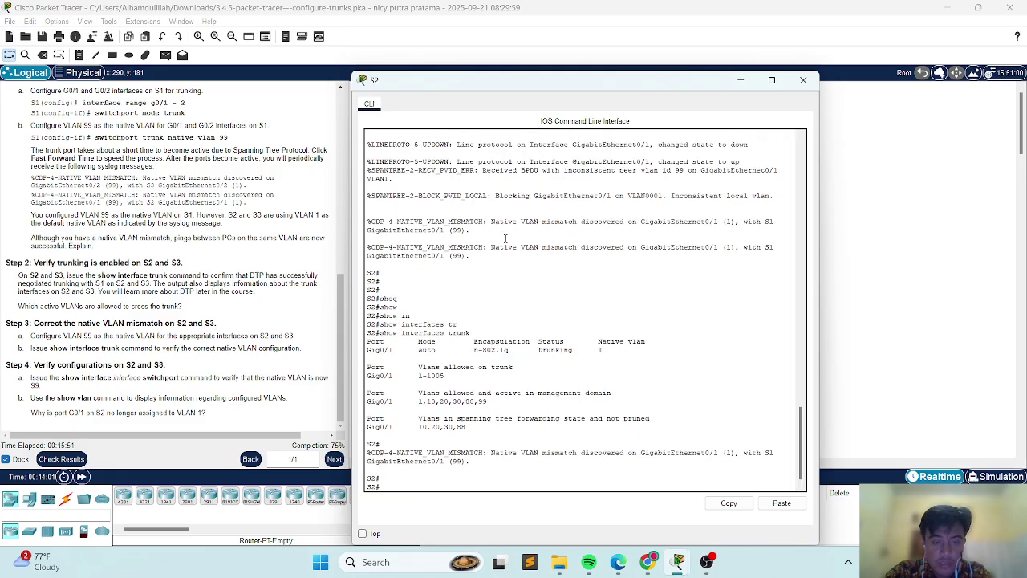
{"action": "type", "text": "inte"}
{"action": "key", "text": "Tab"}
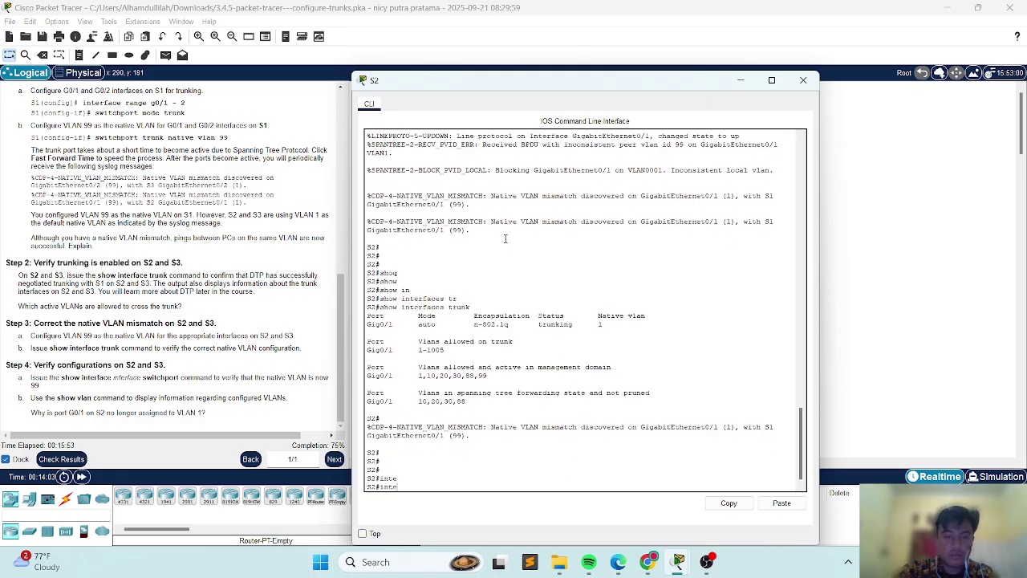
{"action": "type", "text": "r"}
{"action": "key", "text": "BackSpace"}
{"action": "key", "text": "BackSpace"}
{"action": "key", "text": "BackSpace"}
{"action": "key", "text": "BackSpace"}
{"action": "key", "text": "BackSpace"}
Enter global configuration mode on S2 with conf t
{"action": "type", "text": "conf"}
{"action": "key", "text": "BackSpace"}
{"action": "key", "text": "BackSpace"}
{"action": "type", "text": "nf t"}
{"action": "key", "text": "Return"}
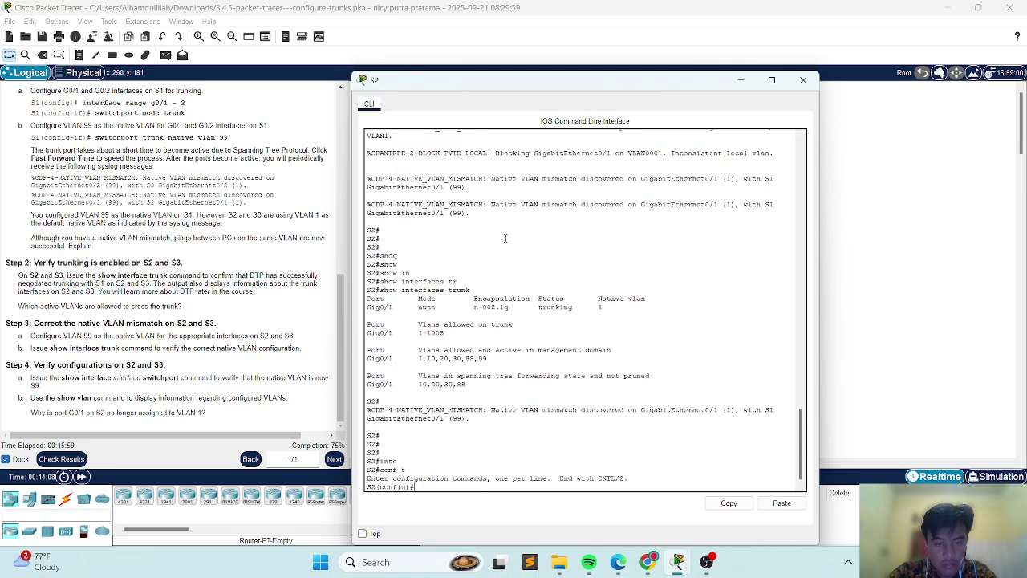
Enter interface configuration mode for g0/1 on S2
{"action": "type", "text": "interface"}
{"action": "key", "text": "Tab"}
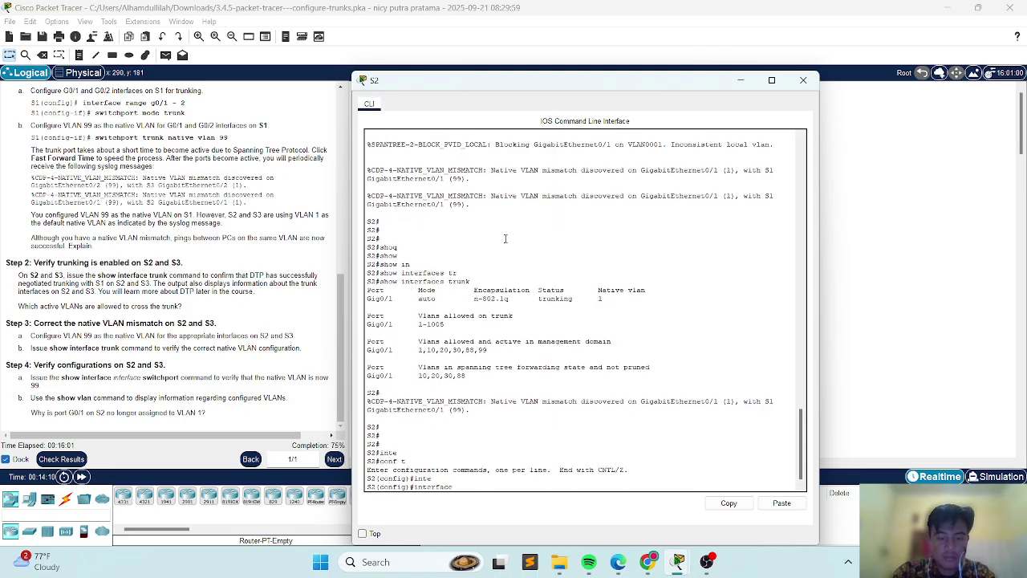
{"action": "type", "text": "g0/1"}
{"action": "key", "text": "Return"}
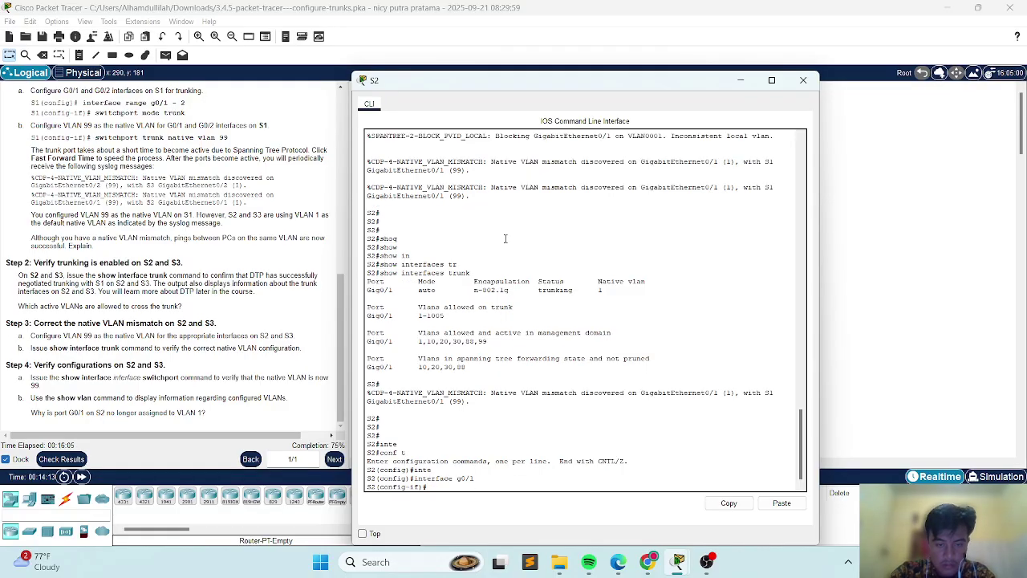
Set S2's g0/1 interface to trunk mode with switchport mode trunk
{"action": "type", "text": "swi"}
{"action": "key", "text": "Tab"}
{"action": "type", "text": "mode"}
{"action": "key", "text": "Tab"}
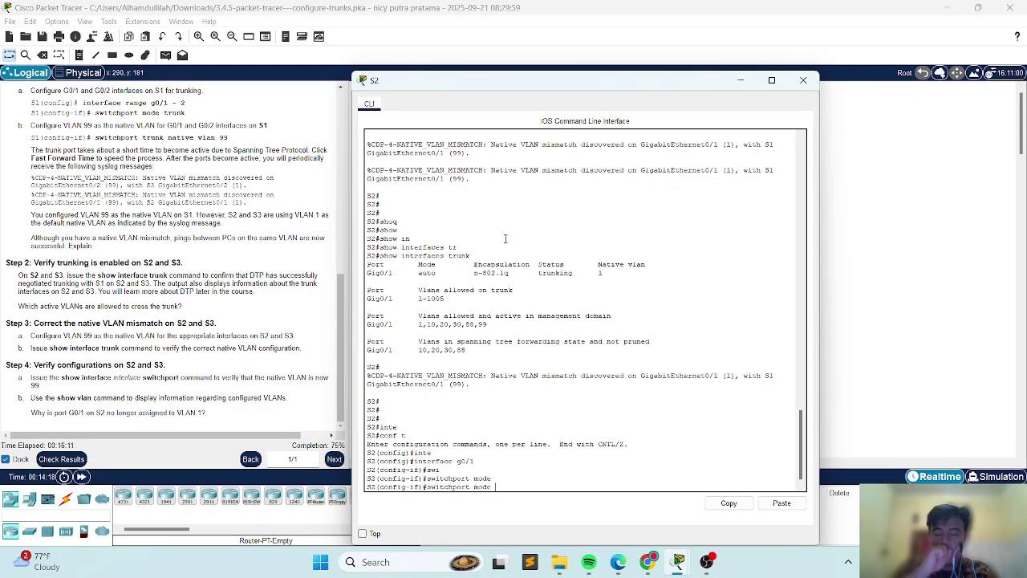
{"action": "type", "text": "tr"}
{"action": "key", "text": "Tab"}
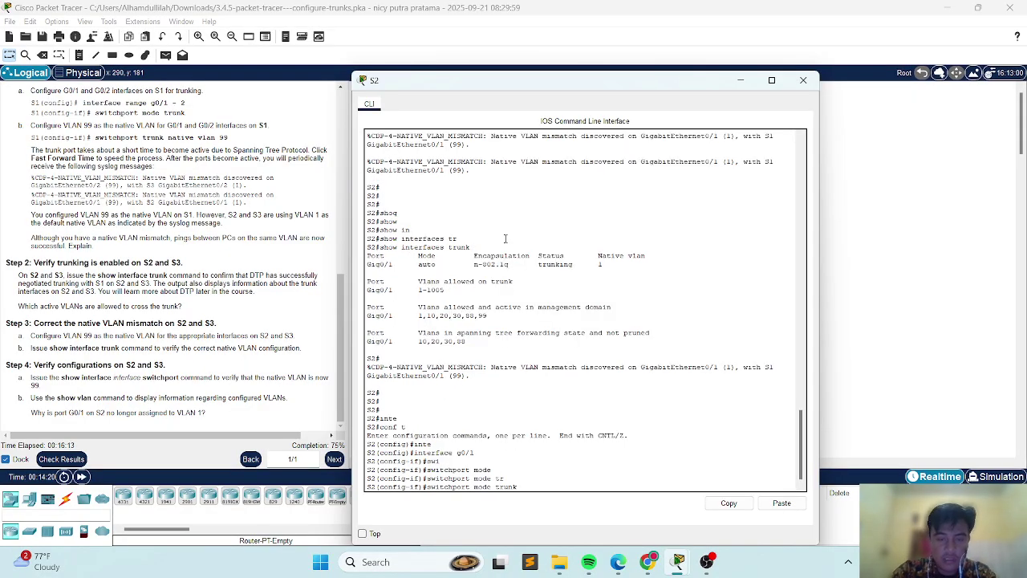
{"action": "key", "text": "Return"}
Configure VLAN 99 as the native VLAN on S2's g0/1 with switchport trunk native vlan 99
{"action": "type", "text": "sw"}
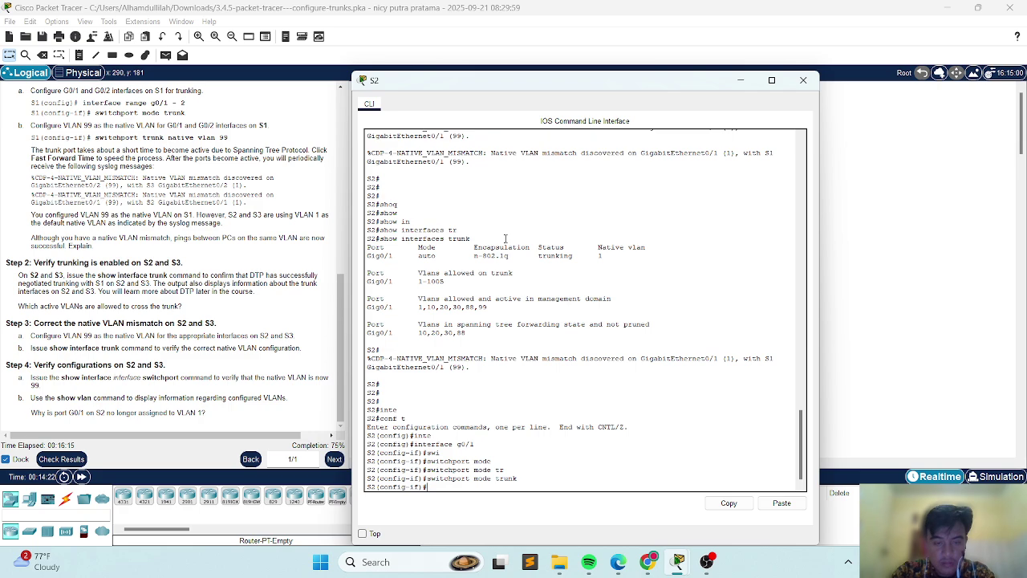
{"action": "type", "text": "i"}
{"action": "key", "text": "Tab"}
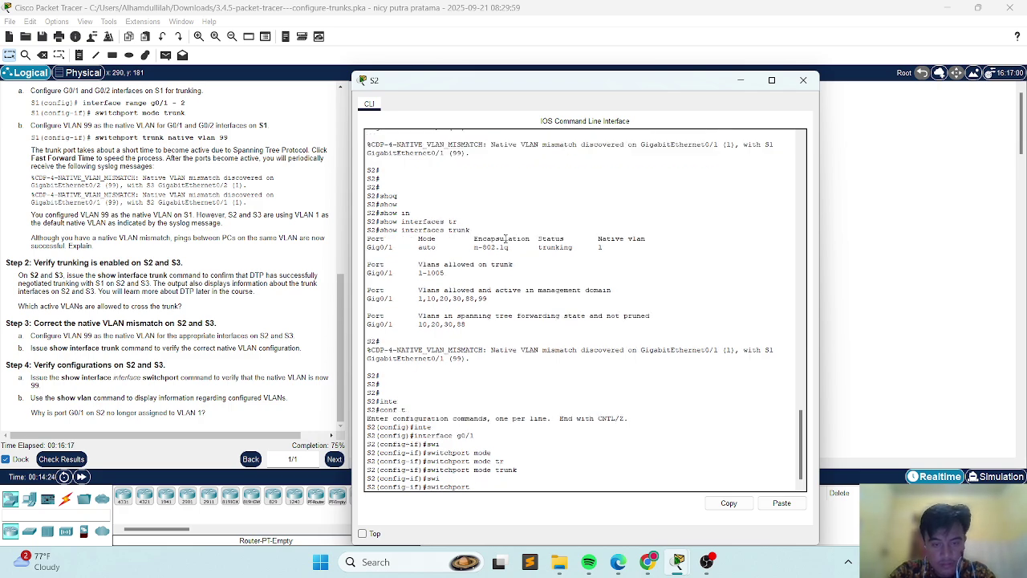
{"action": "type", "text": "tru"}
{"action": "key", "text": "Tab"}
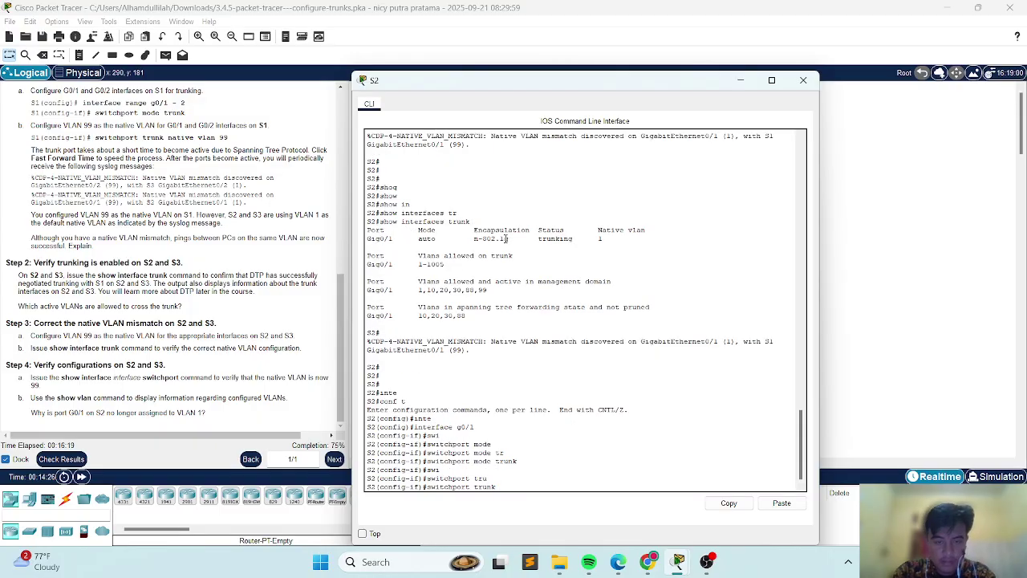
{"action": "type", "text": "na"}
{"action": "key", "text": "BackSpace"}
{"action": "key", "text": "BackSpace"}
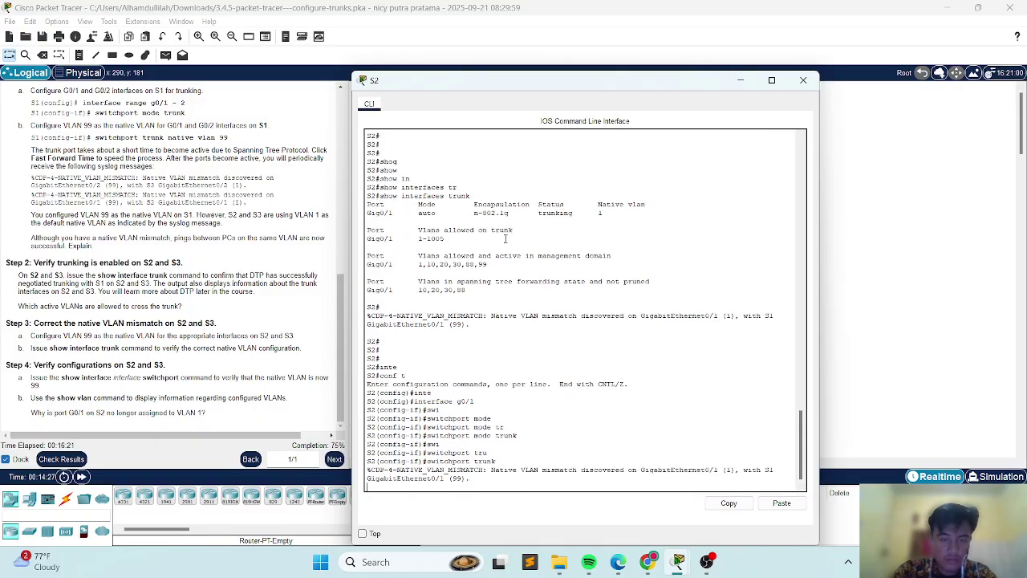
{"action": "key", "text": "Return"}
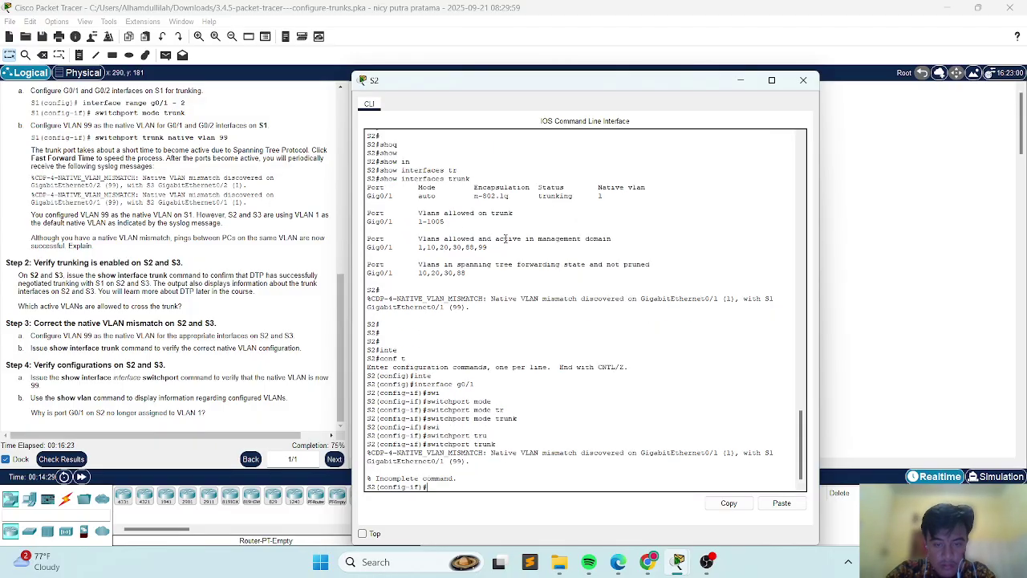
{"action": "key", "text": "Up"}
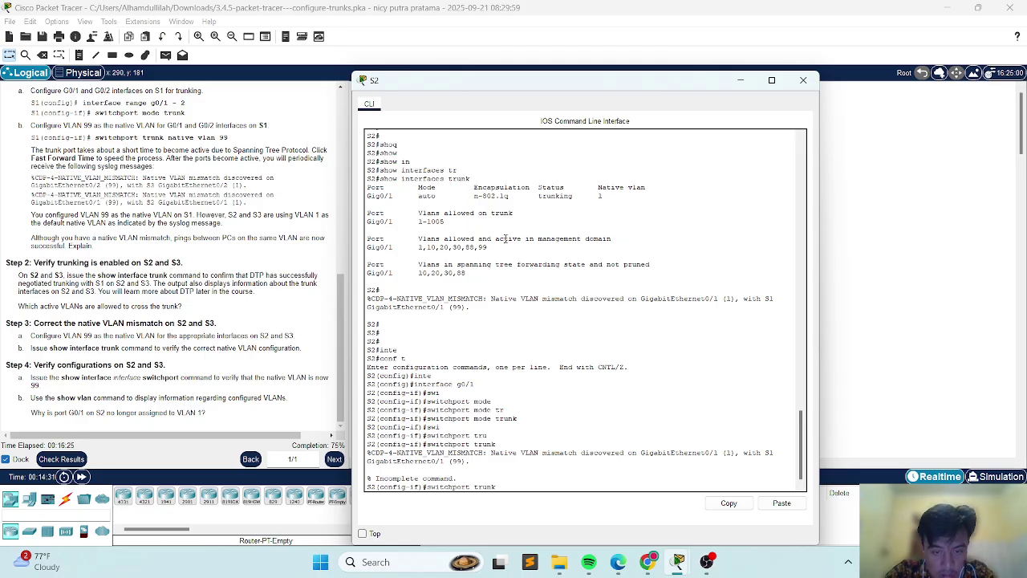
{"action": "type", "text": "nati"}
{"action": "key", "text": "Tab"}
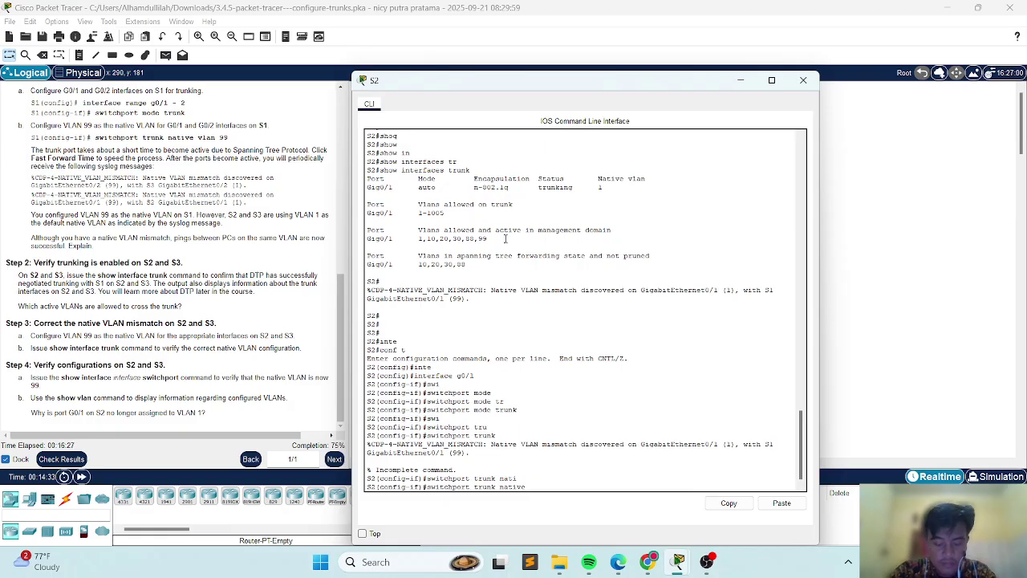
{"action": "type", "text": "vl"}
{"action": "key", "text": "Tab"}
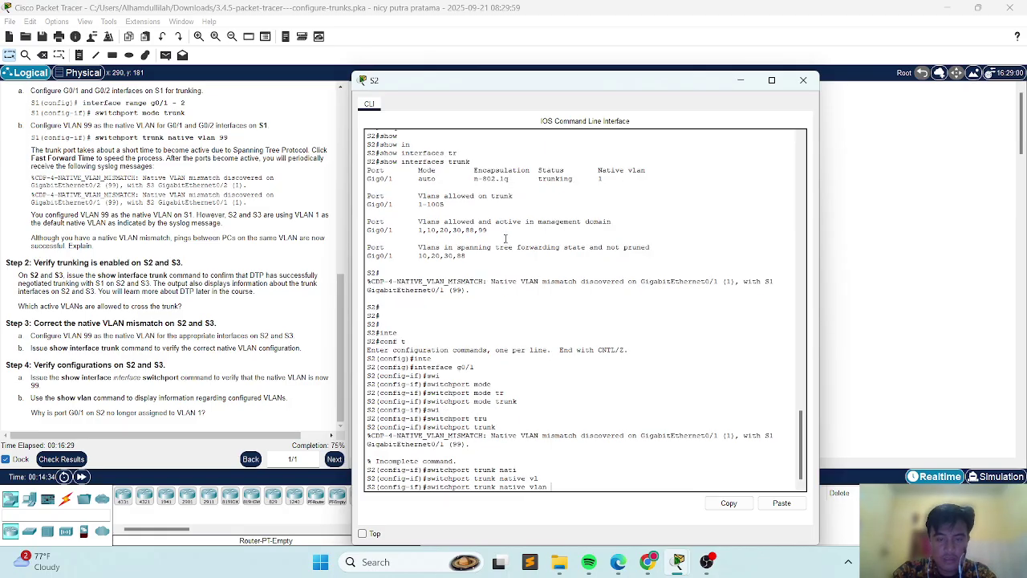
{"action": "key", "text": "Return"}
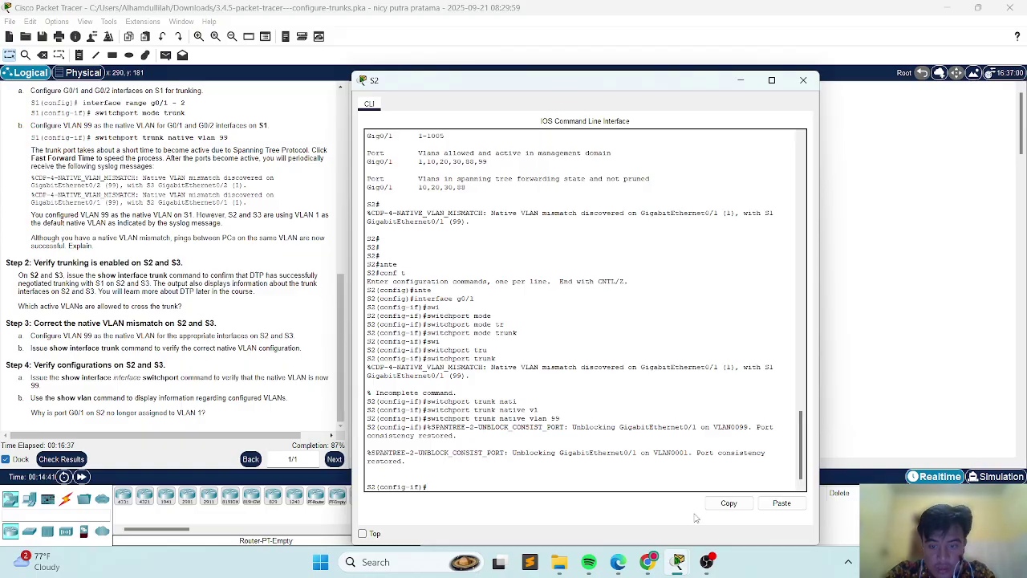
Switch to S3's command line and enter global configuration mode with conf t
{"action": "mouse_move", "coordinate": [678, 562]}
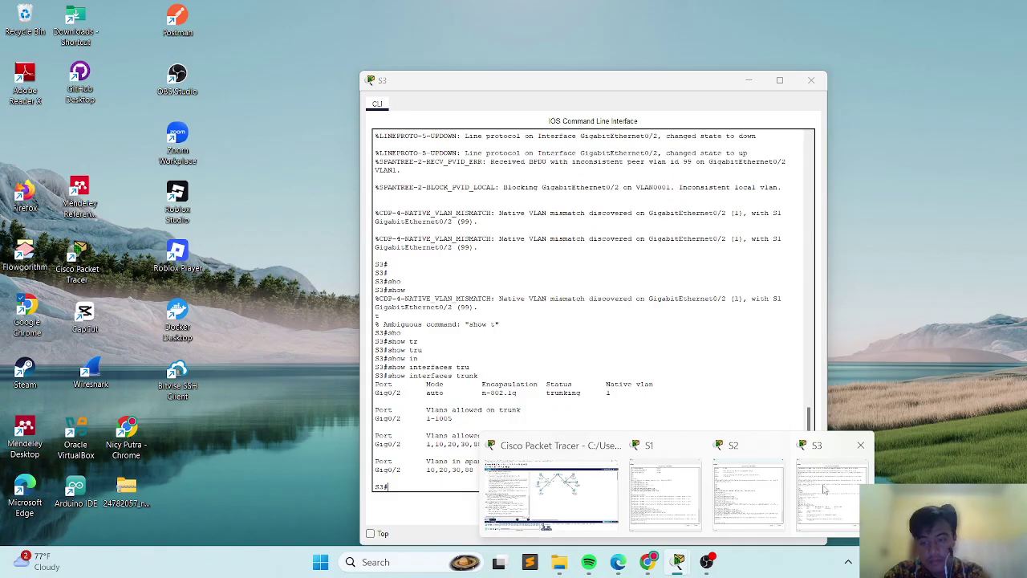
{"action": "left_click", "coordinate": [823, 489]}
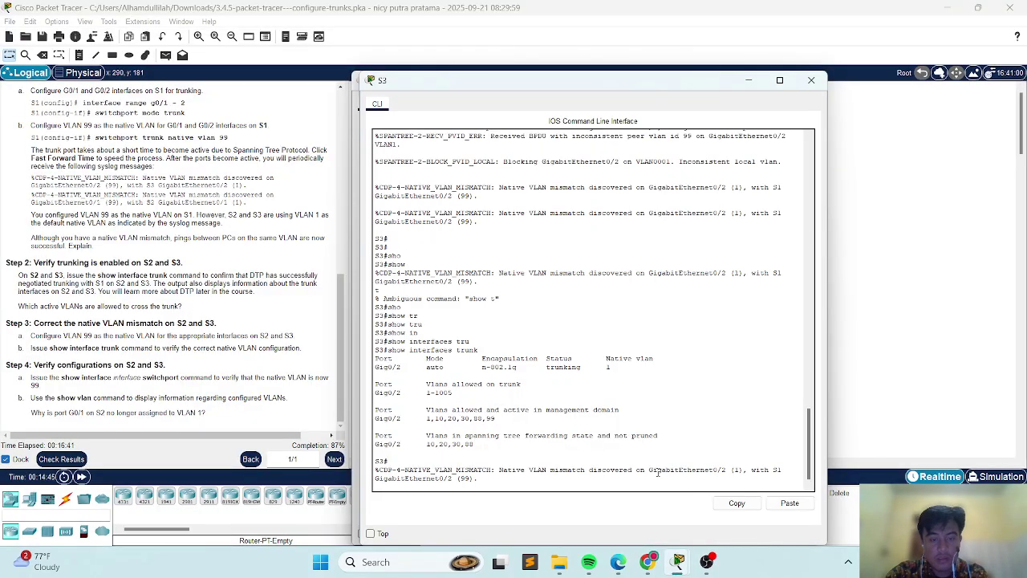
{"action": "key", "text": "Return"}
{"action": "key", "text": "Return"}
{"action": "key", "text": "Return"}
{"action": "type", "text": "conf t"}
{"action": "key", "text": "Return"}
Enter interface configuration mode for g0/2 on S3
{"action": "type", "text": "inte"}
{"action": "key", "text": "Tab"}
{"action": "type", "text": "vlan"}
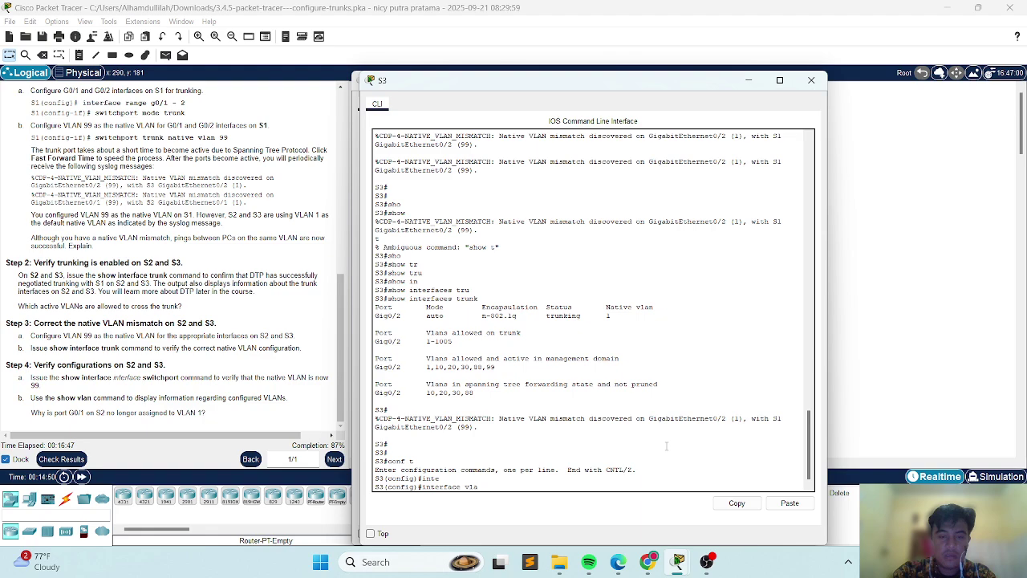
{"action": "key", "text": "BackSpace"}
{"action": "key", "text": "BackSpace"}
{"action": "key", "text": "BackSpace"}
{"action": "key", "text": "BackSpace"}
{"action": "type", "text": "g0/2"}
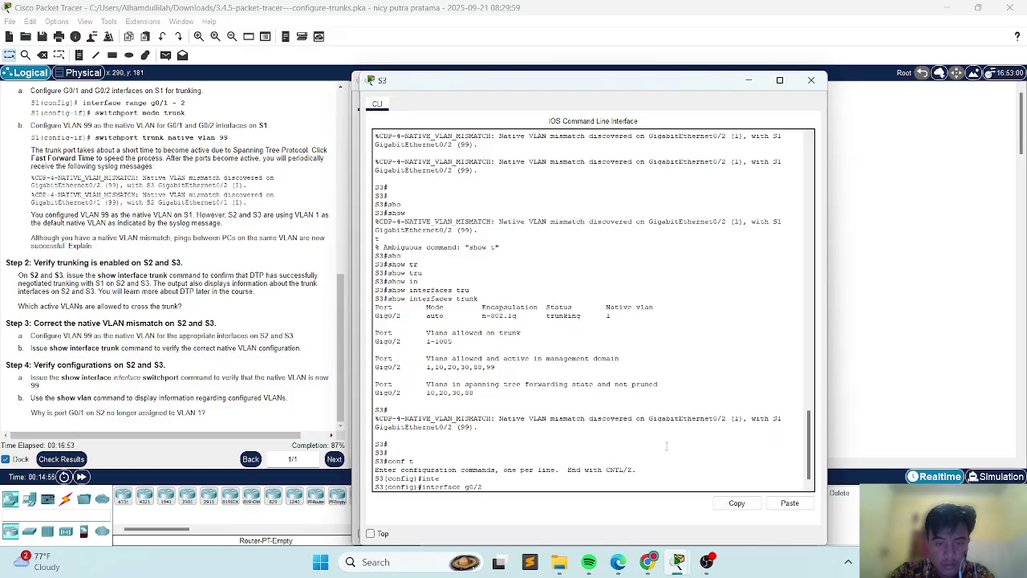
{"action": "key", "text": "Return"}
Set S3's g0/2 interface to trunk mode with switchport mode trunk
{"action": "type", "text": "swi"}
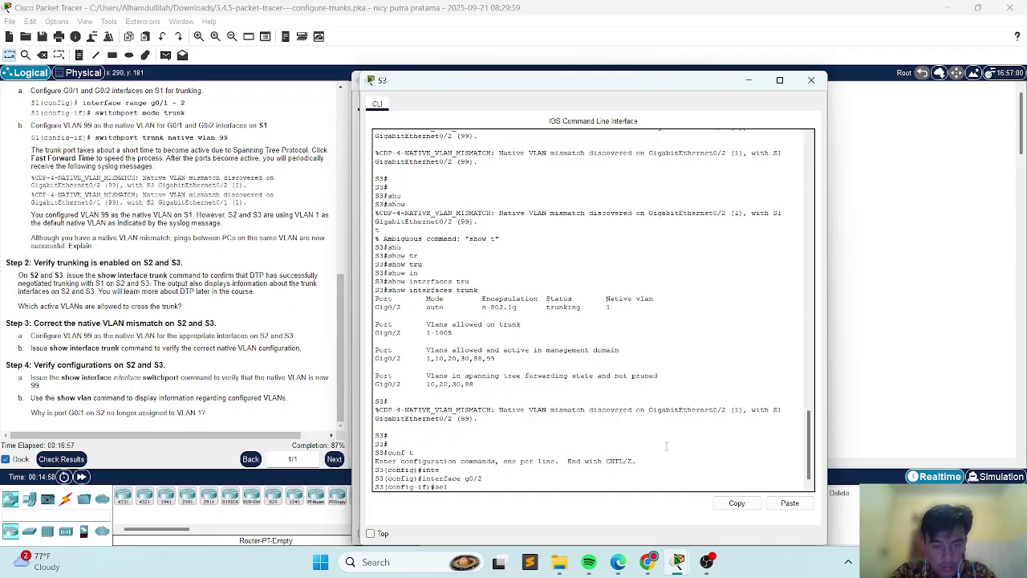
{"action": "key", "text": "Tab"}
{"action": "key", "text": "BackSpace"}
{"action": "key", "text": "BackSpace"}
{"action": "type", "text": "wi"}
{"action": "key", "text": "Tab"}
{"action": "type", "text": "mode"}
{"action": "key", "text": "Tab"}
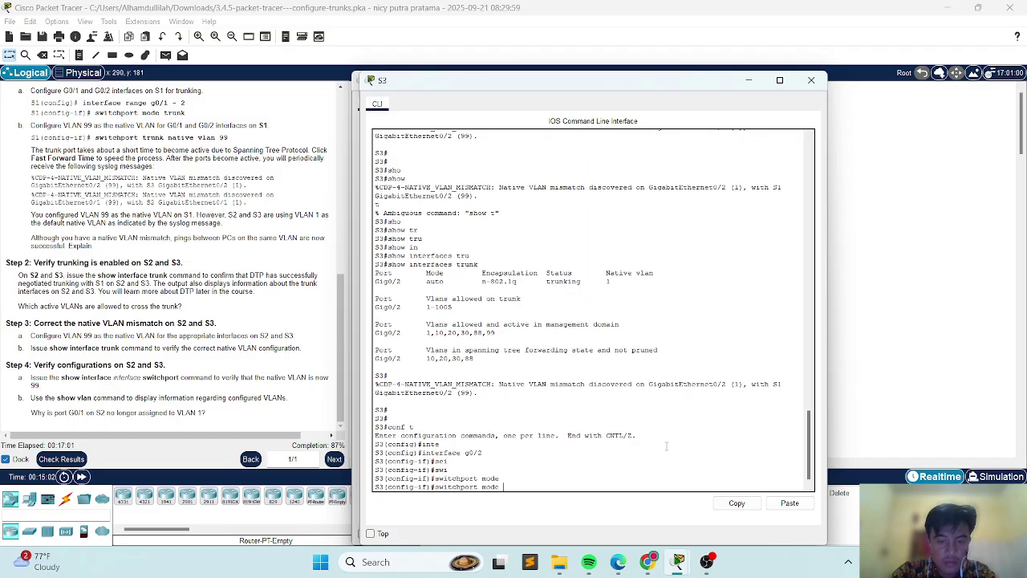
{"action": "type", "text": "tru"}
{"action": "key", "text": "Tab"}
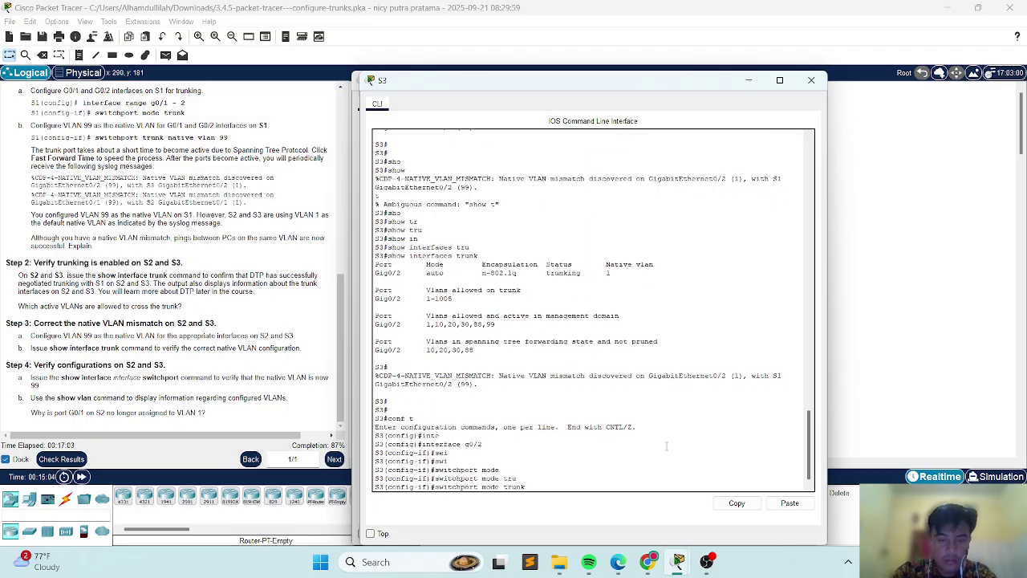
{"action": "key", "text": "Return"}
Configure VLAN 99 as the native VLAN on S3's g0/2 with switchport trunk native vlan 99
{"action": "type", "text": "swi"}
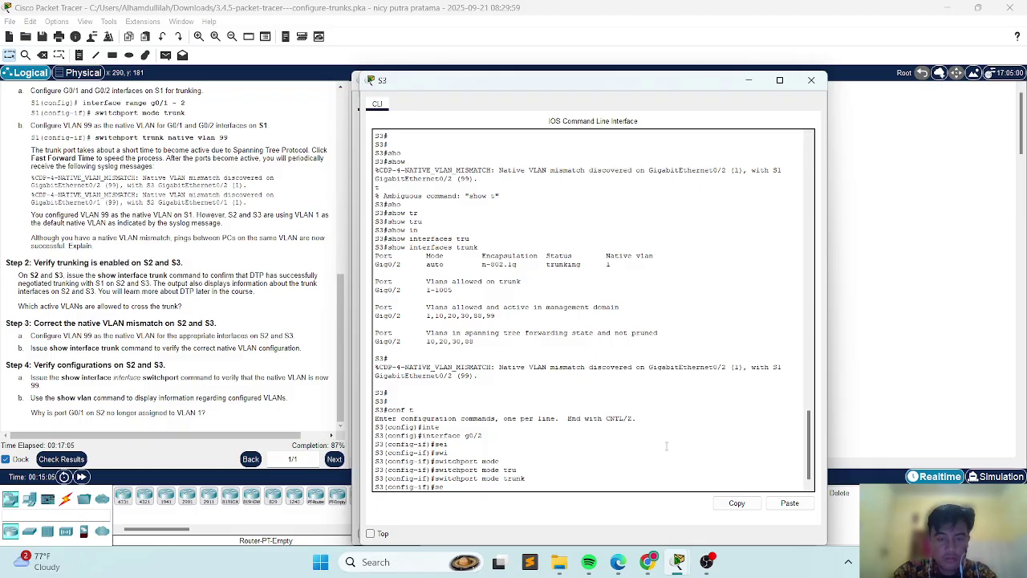
{"action": "key", "text": "Tab"}
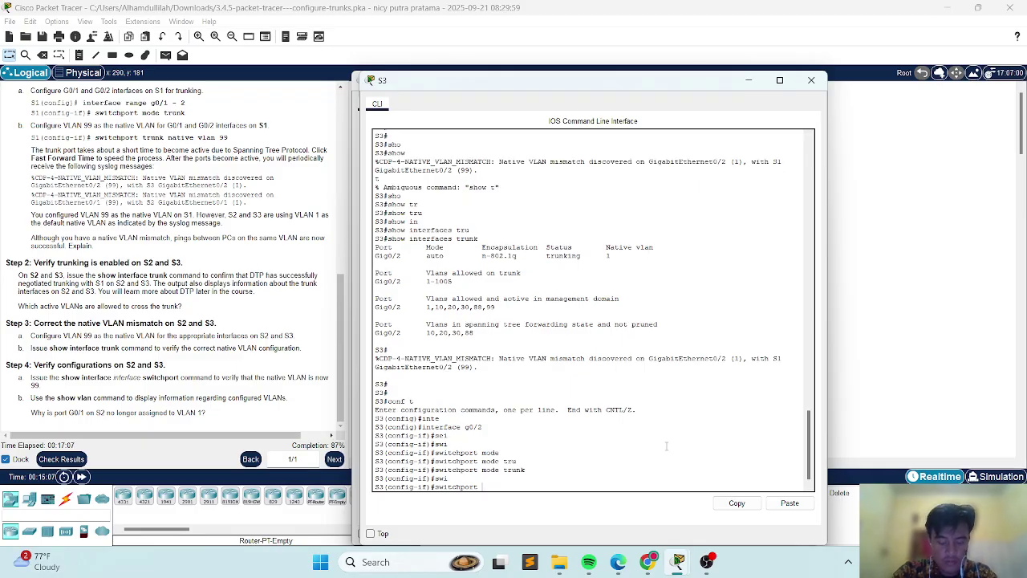
{"action": "type", "text": "tru"}
{"action": "key", "text": "Tab"}
{"action": "type", "text": "native vlan 9"}
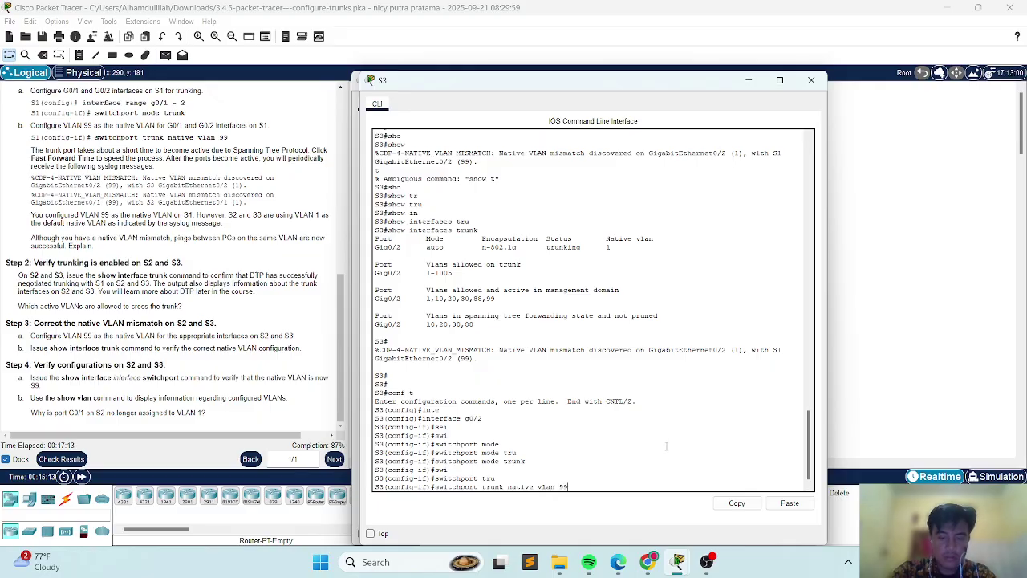
{"action": "type", "text": "9"}
{"action": "key", "text": "Return"}
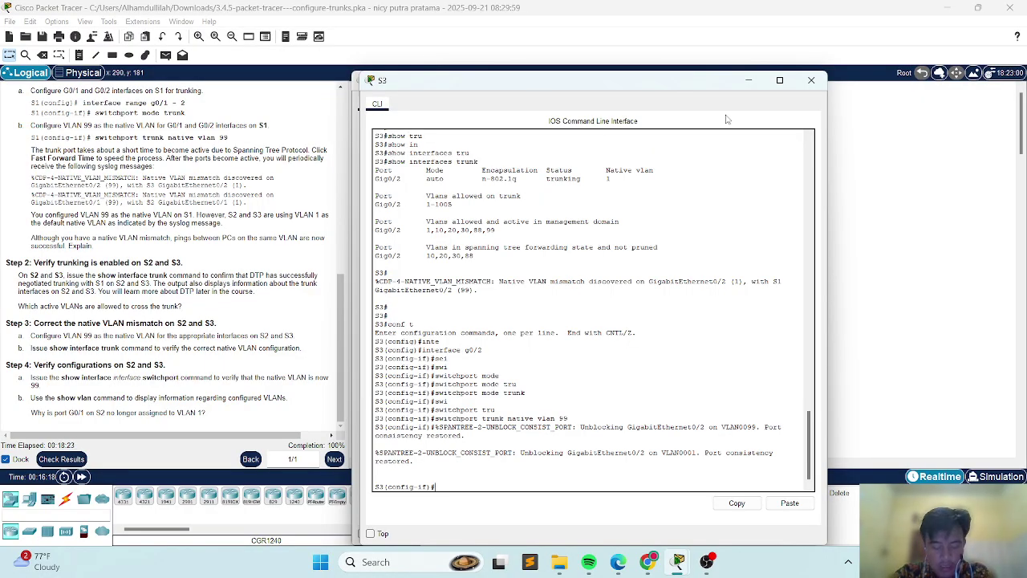
Minimize S3's window and exit configuration mode on S2 back to the privileged EXEC prompt
{"action": "left_click", "coordinate": [750, 81]}
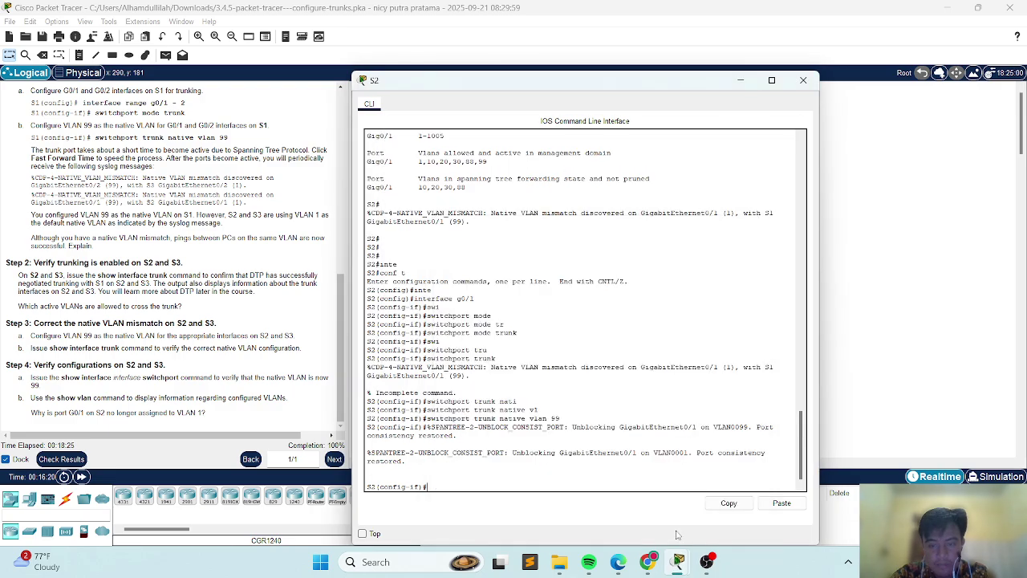
{"action": "key", "text": "Return"}
{"action": "key", "text": "Return"}
{"action": "type", "text": "exit"}
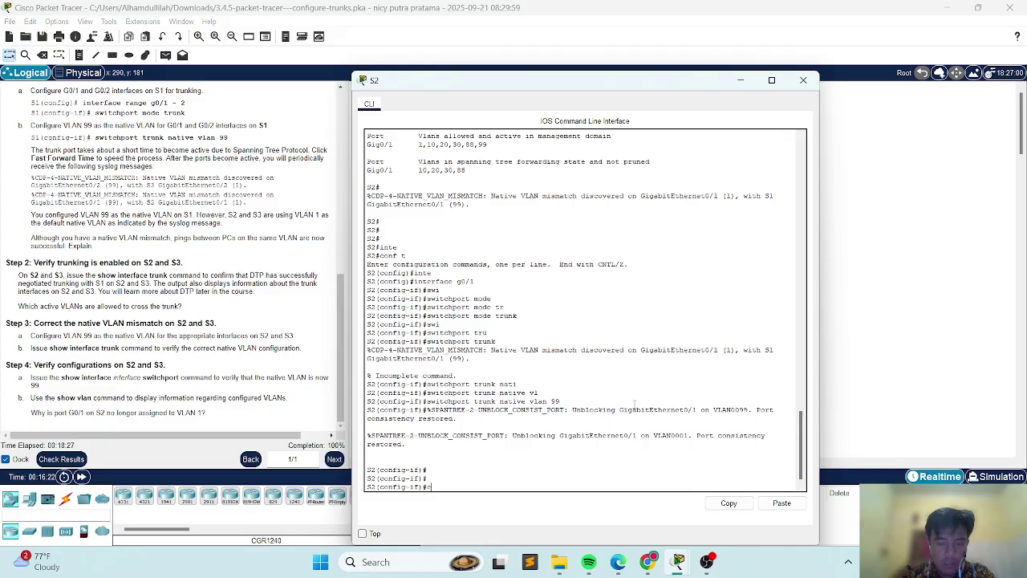
{"action": "key", "text": "Return"}
{"action": "type", "text": "exit"}
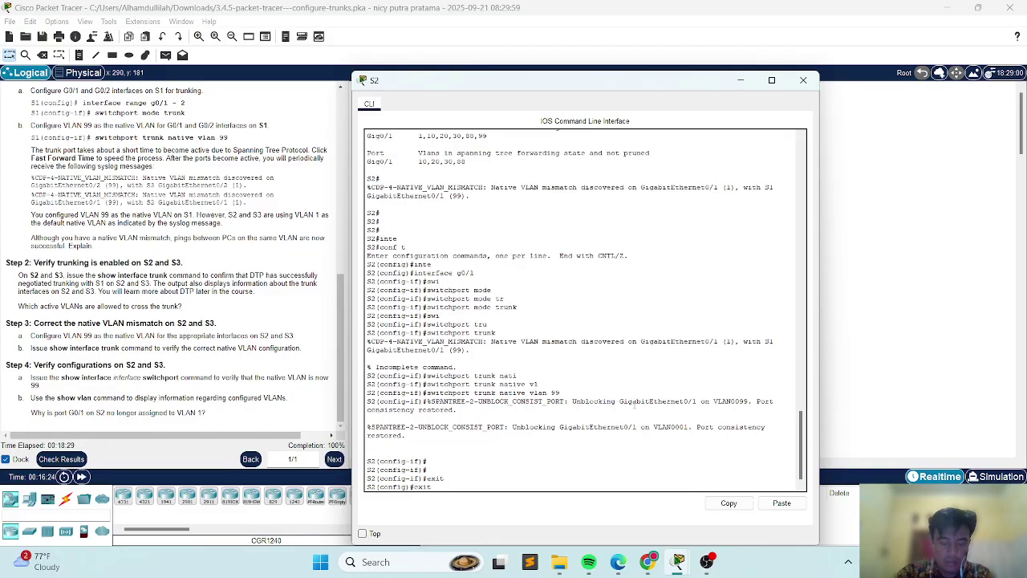
{"action": "key", "text": "Return"}
{"action": "key", "text": "Return"}
Display the switchport details of S2's g0/1 with show interfaces g0/1 switchport, paging through to the end
{"action": "type", "text": "sho"}
{"action": "key", "text": "Tab"}
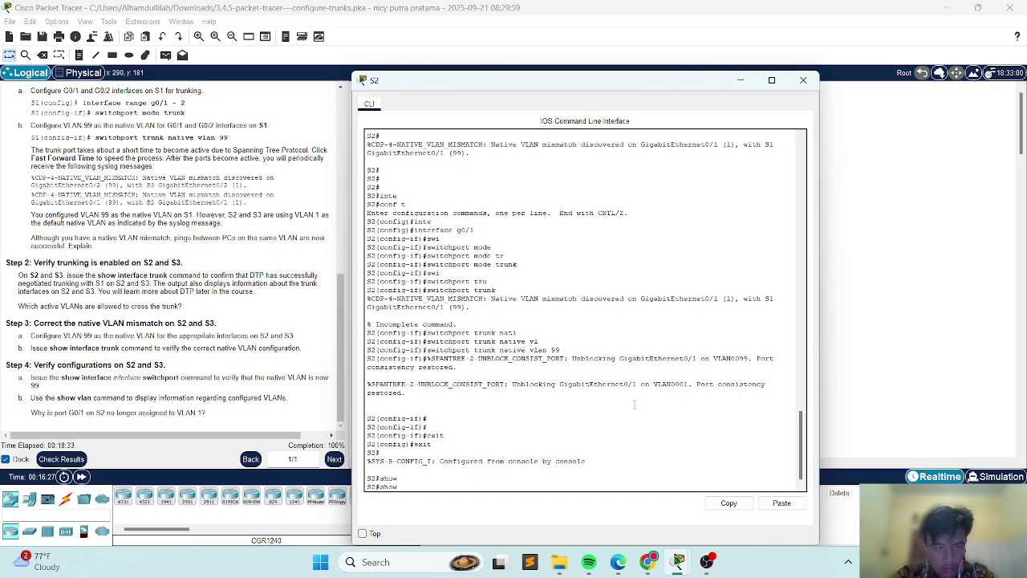
{"action": "type", "text": "inte"}
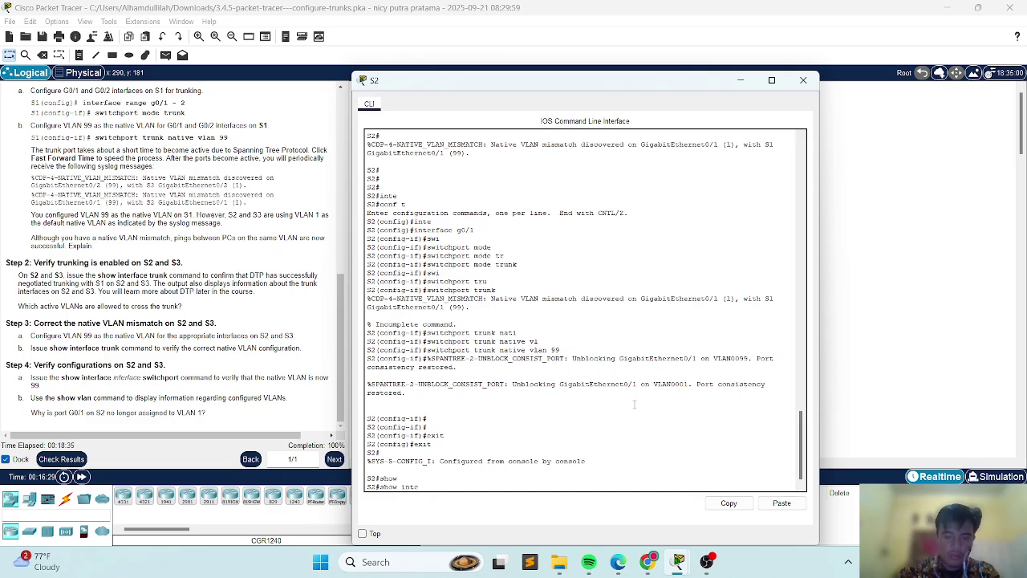
{"action": "key", "text": "Tab"}
{"action": "type", "text": "g0/1"}
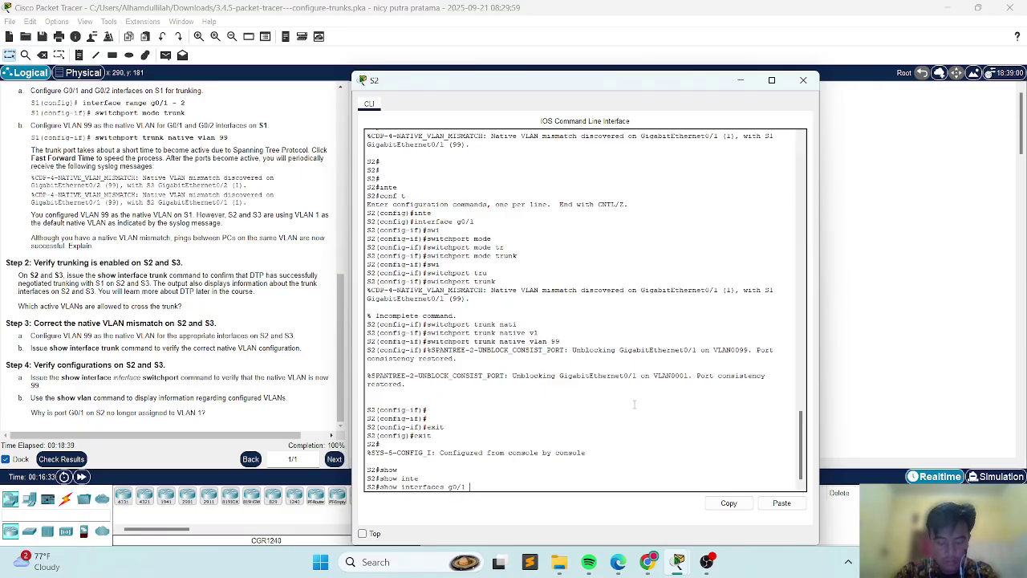
{"action": "type", "text": " s"}
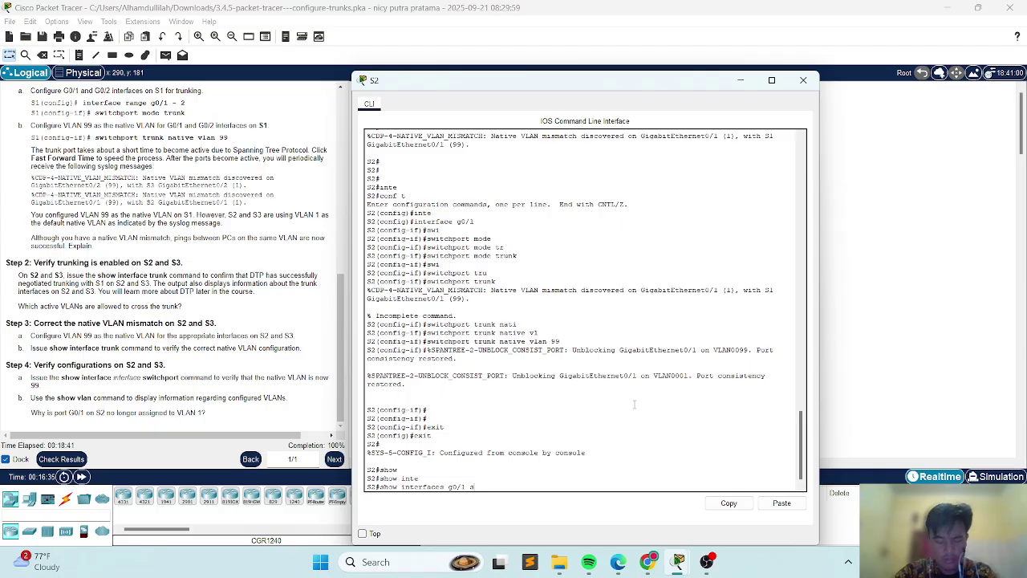
{"action": "type", "text": "witchport"}
{"action": "key", "text": "Tab"}
{"action": "key", "text": "Return"}
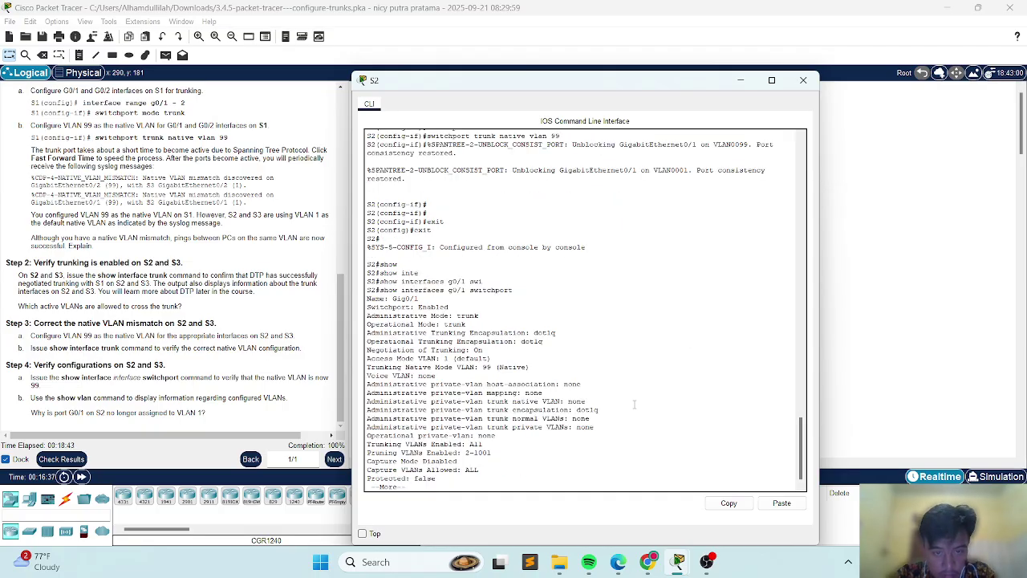
{"action": "key", "text": "Return"}
{"action": "key", "text": "Return"}
{"action": "key", "text": "Return"}
{"action": "key", "text": "Return"}
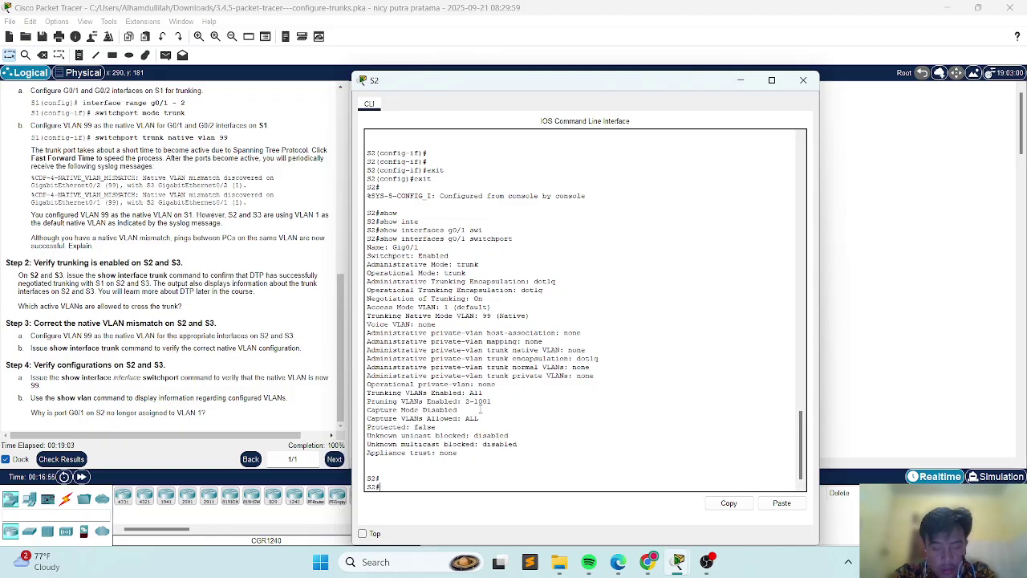
Display S2's configured VLANs with show vlan and page through to the end of the output
{"action": "type", "text": "how"}
{"action": "key", "text": "Tab"}
{"action": "type", "text": "vlan"}
{"action": "key", "text": "Tab"}
{"action": "key", "text": "Return"}
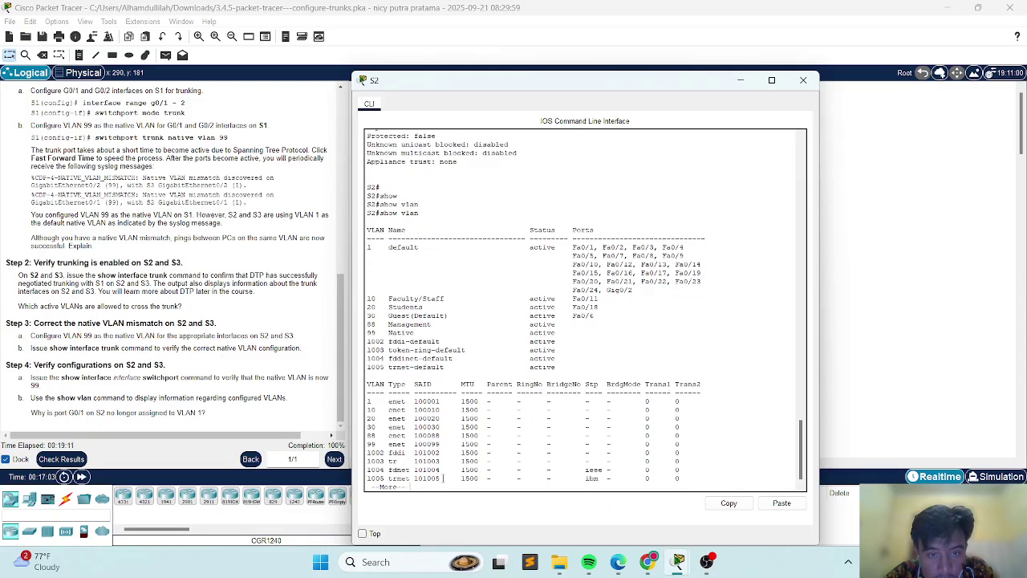
{"action": "key", "text": "space"}
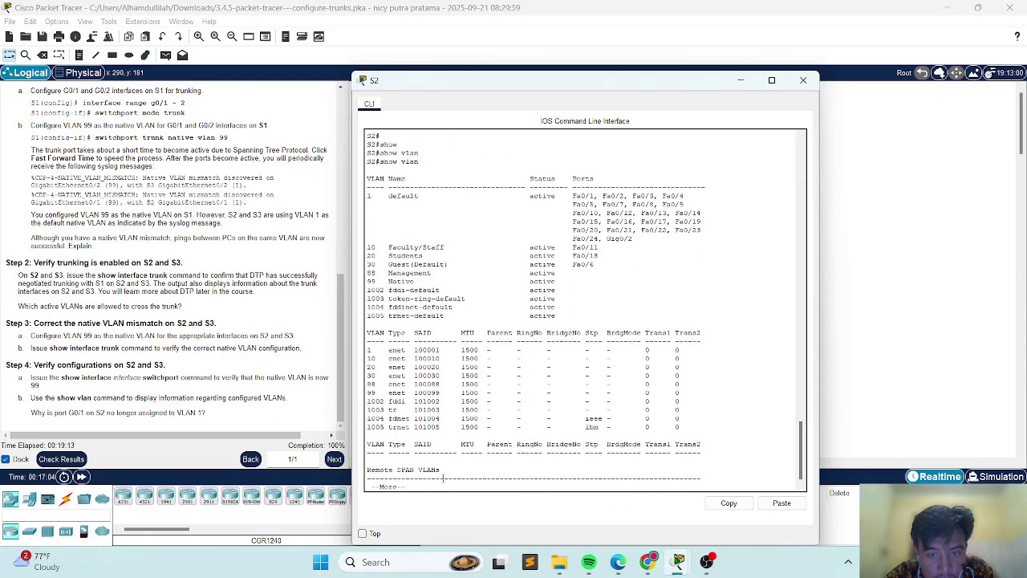
{"action": "key", "text": "Return"}
{"action": "key", "text": "Return"}
{"action": "key", "text": "Return"}
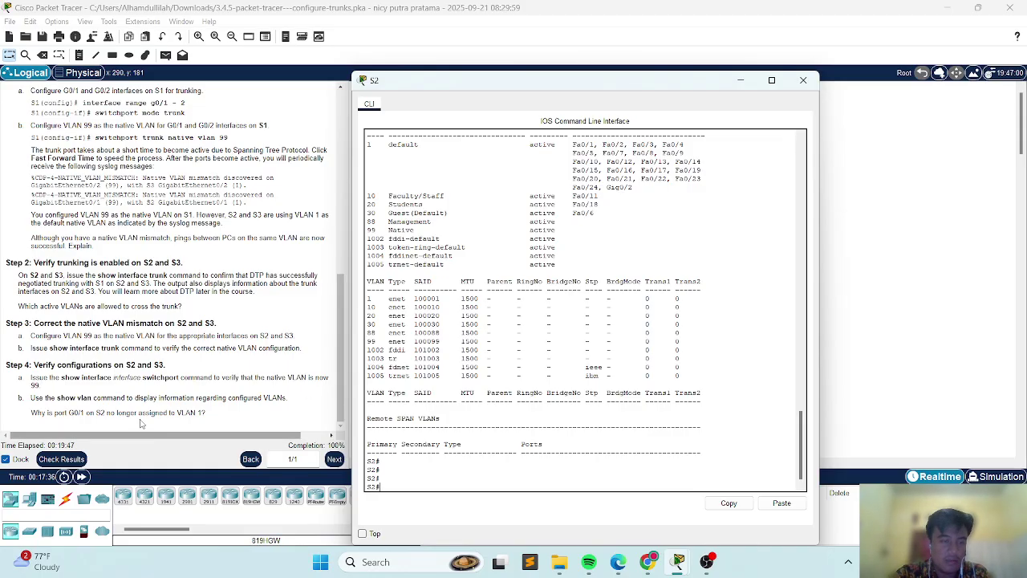
{"action": "scroll", "coordinate": [247, 406], "scroll_direction": "up", "scroll_amount": 3}
{"action": "scroll", "coordinate": [248, 413], "scroll_direction": "down", "scroll_amount": 3}
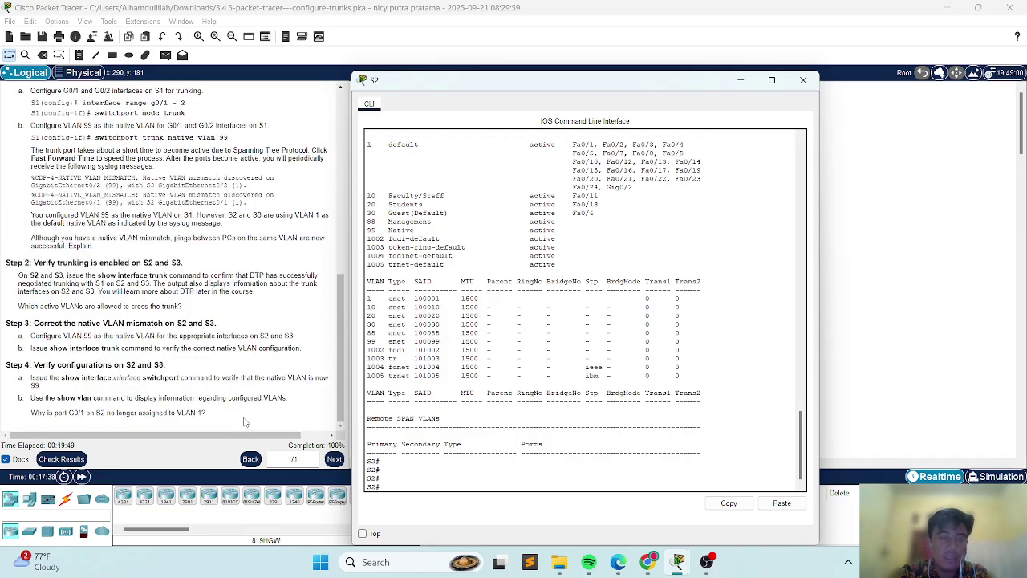
{"action": "left_click", "coordinate": [707, 562]}
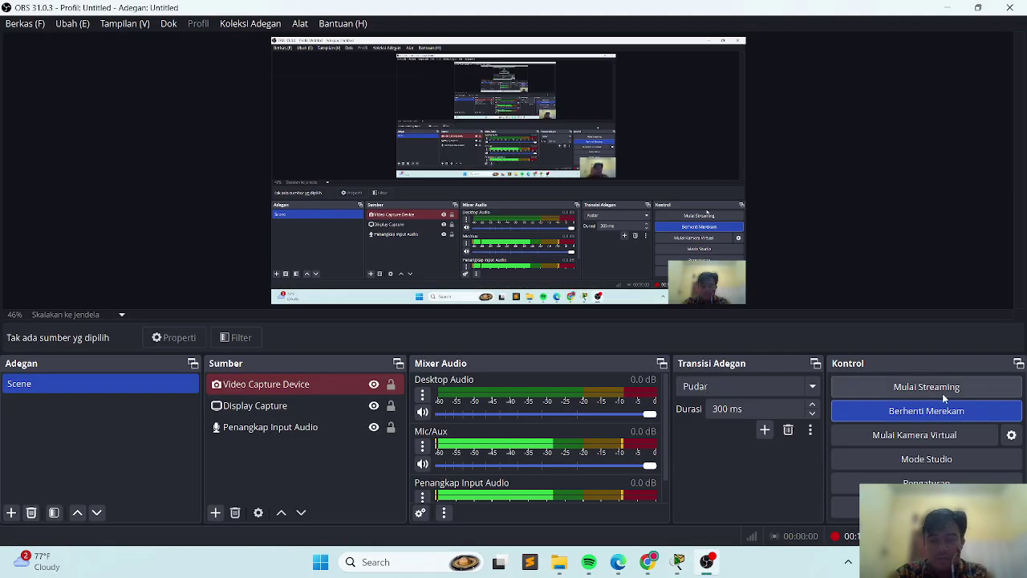